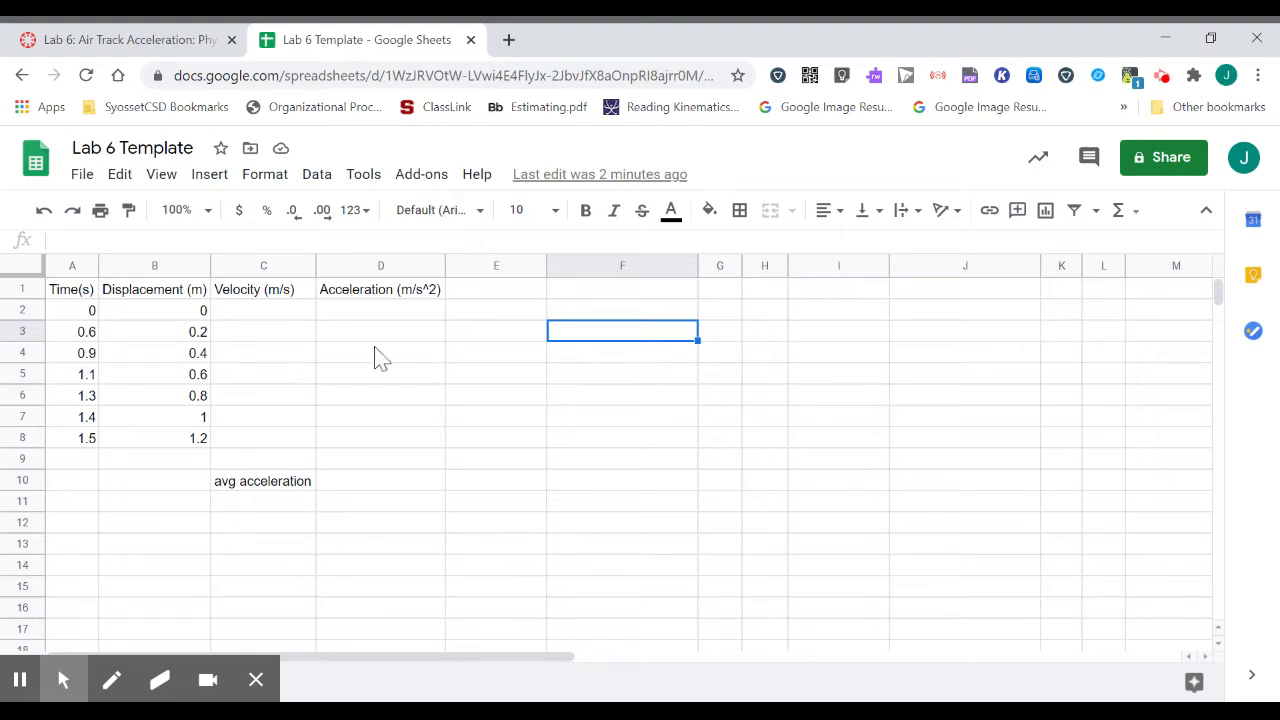
Calculate the first velocity in C3 with the formula =(B4-B2)/(A4-A2)
{"action": "left_click", "coordinate": [266, 338]}
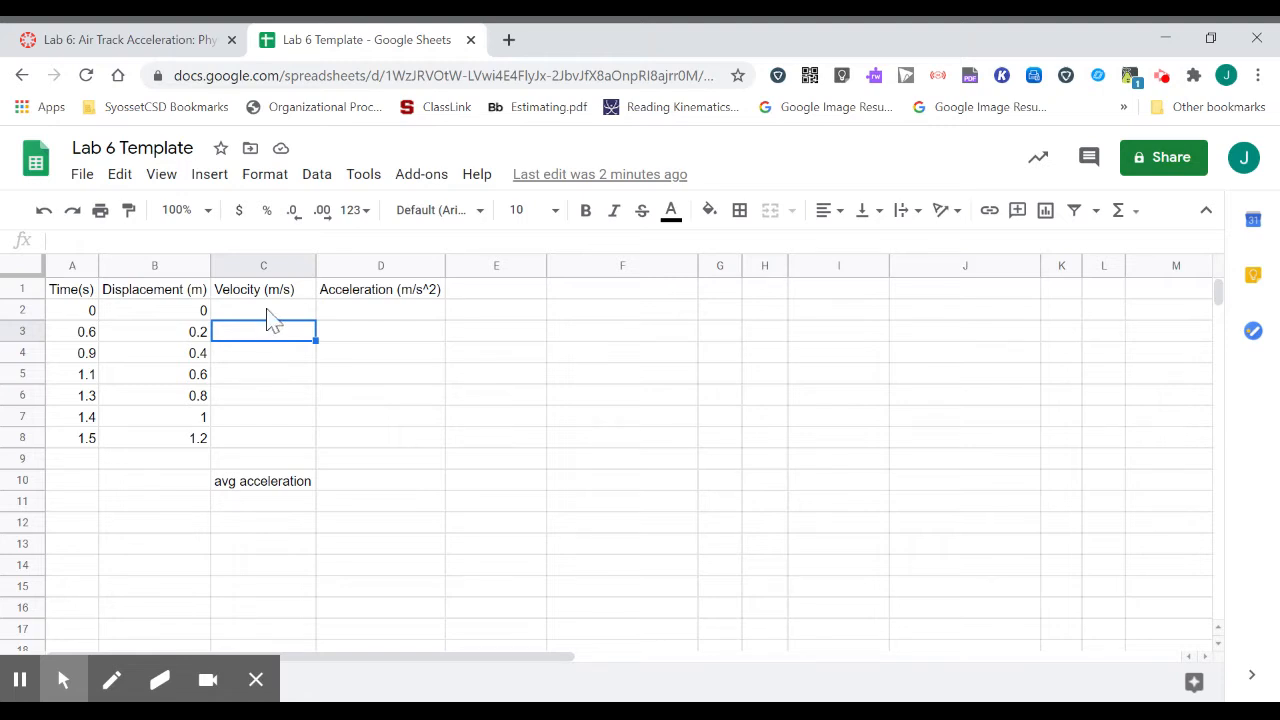
{"action": "left_click", "coordinate": [268, 316]}
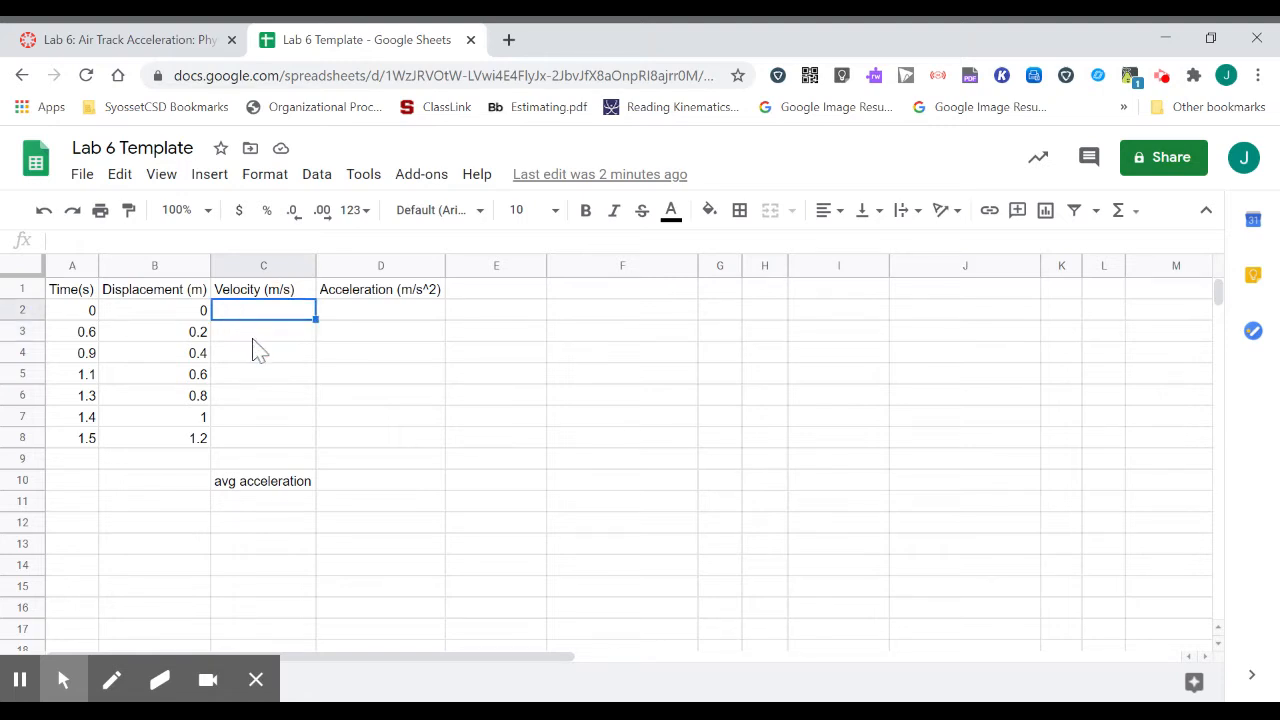
{"action": "left_click", "coordinate": [252, 339]}
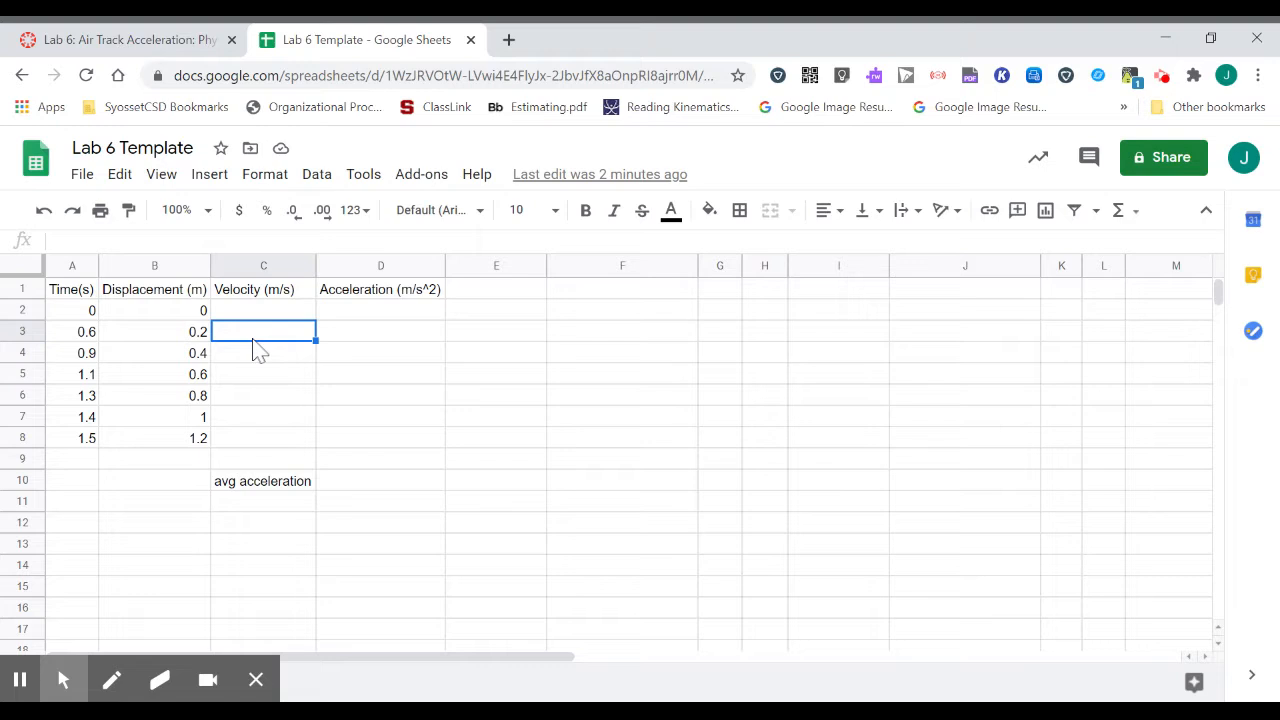
{"action": "type", "text": "=("}
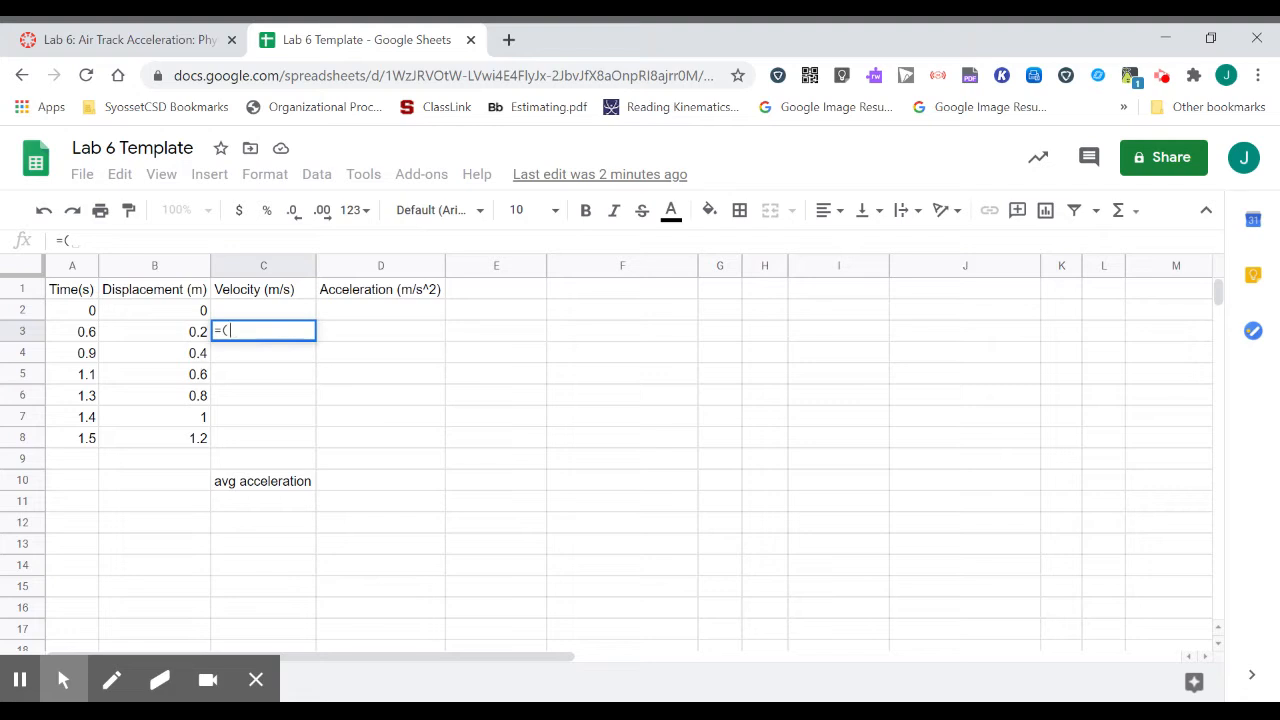
{"action": "left_click", "coordinate": [188, 352]}
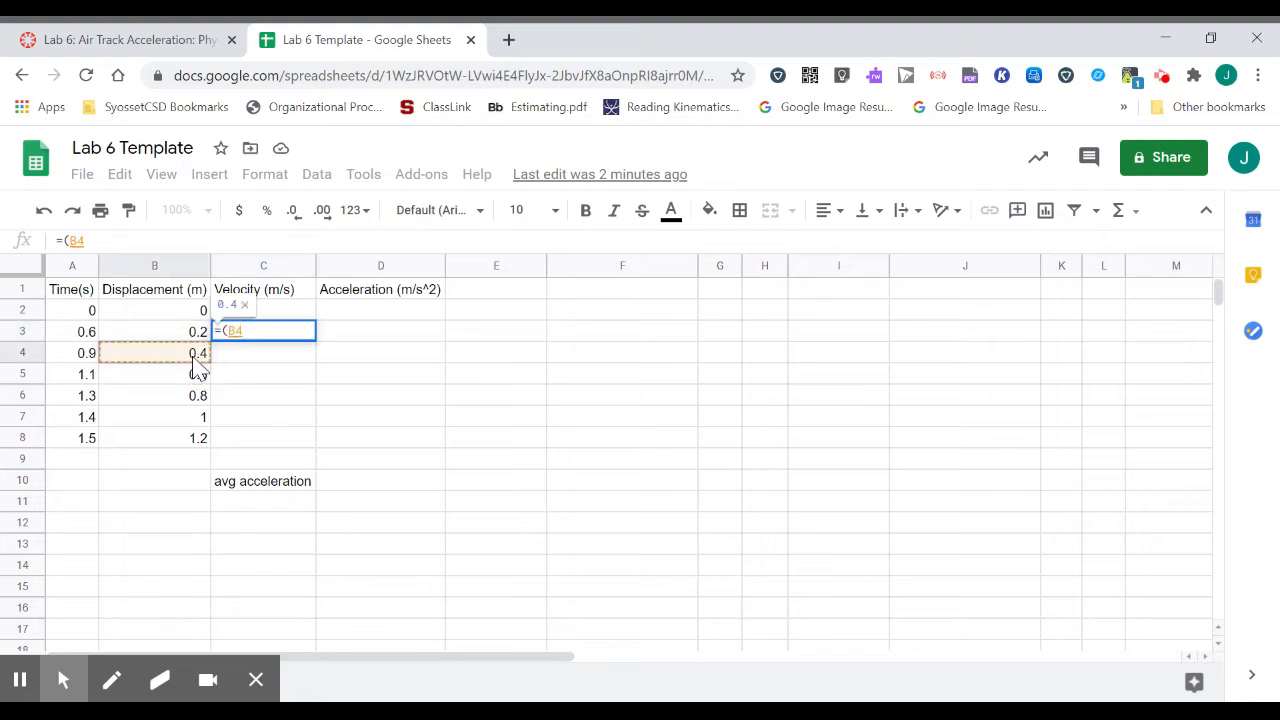
{"action": "type", "text": "-"}
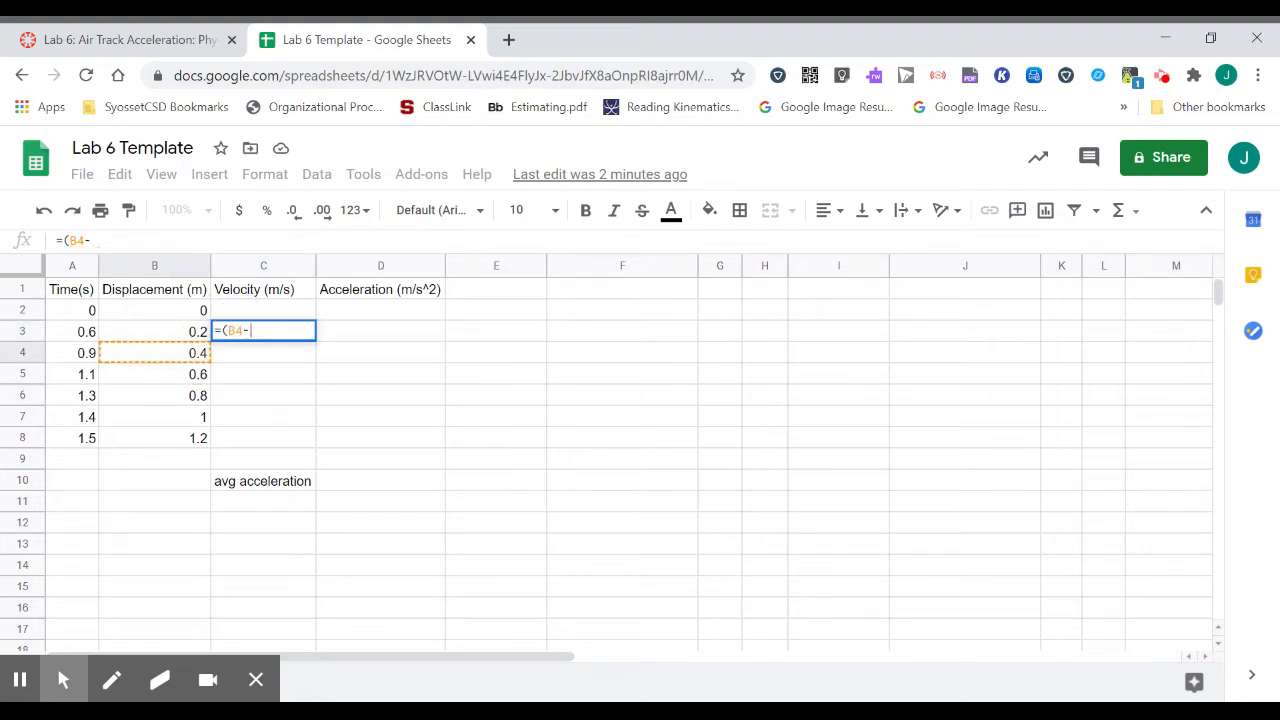
{"action": "left_click", "coordinate": [186, 314]}
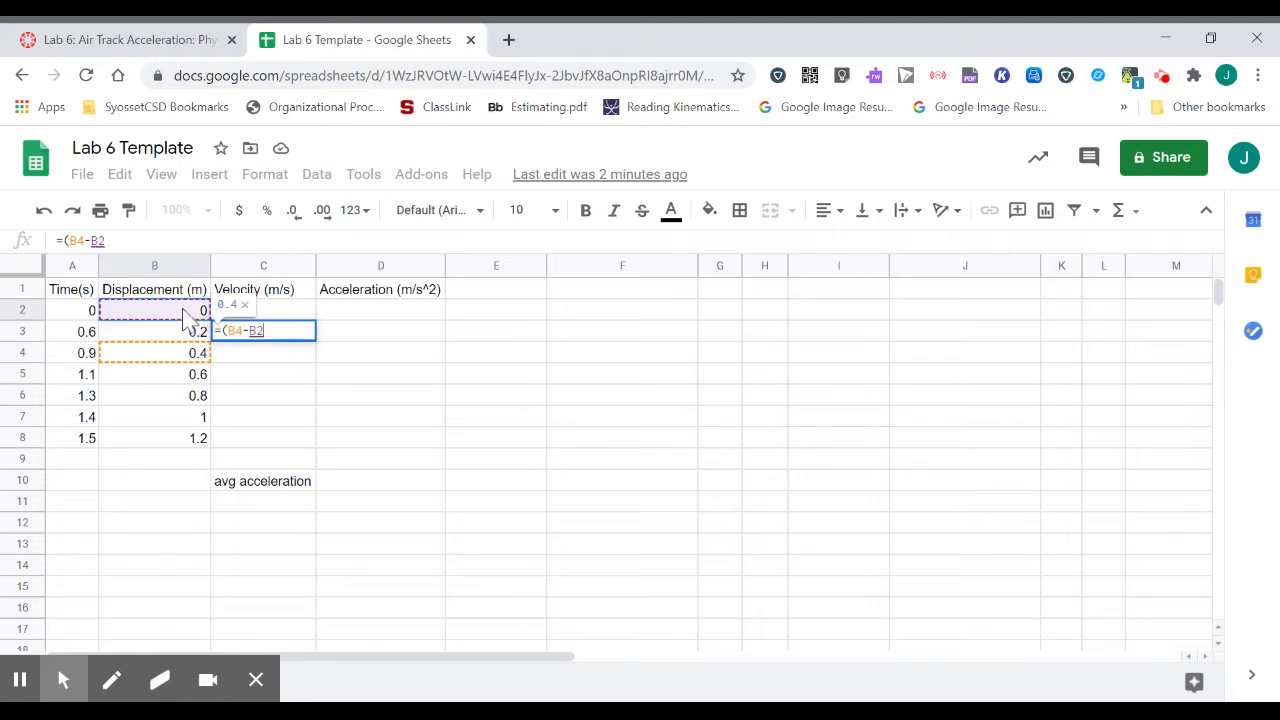
{"action": "type", "text": ")"}
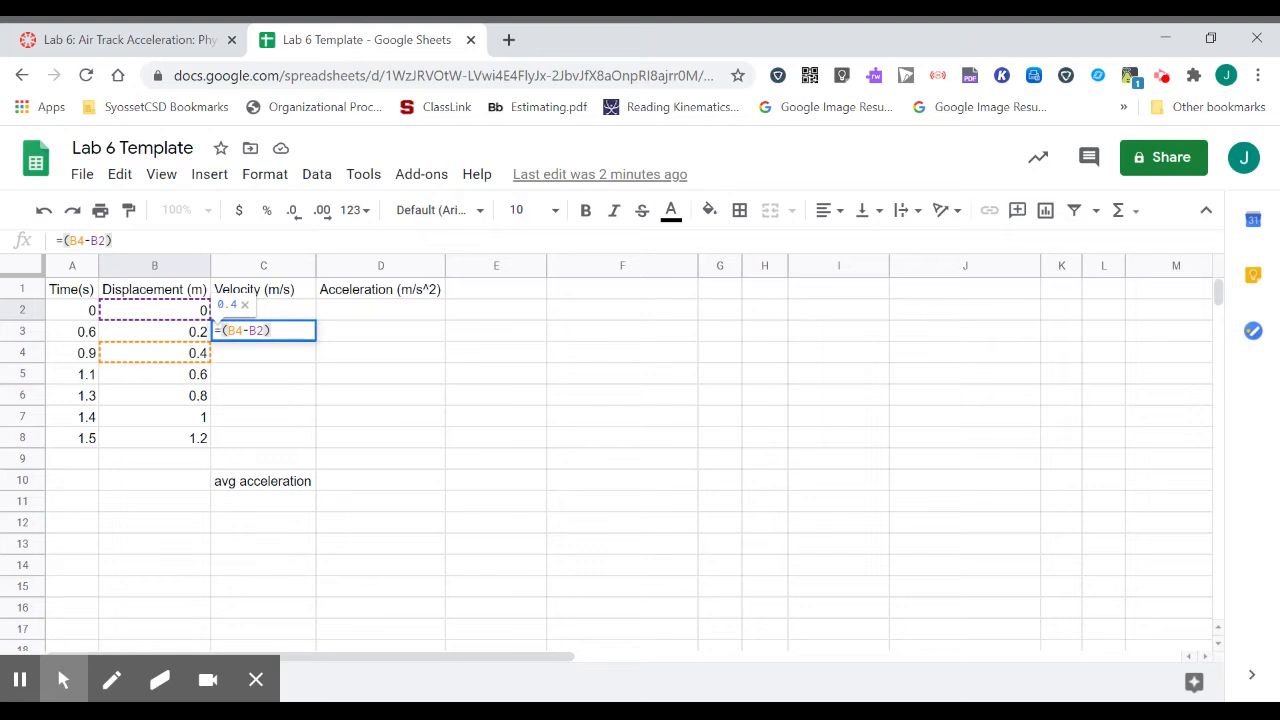
{"action": "type", "text": "/("}
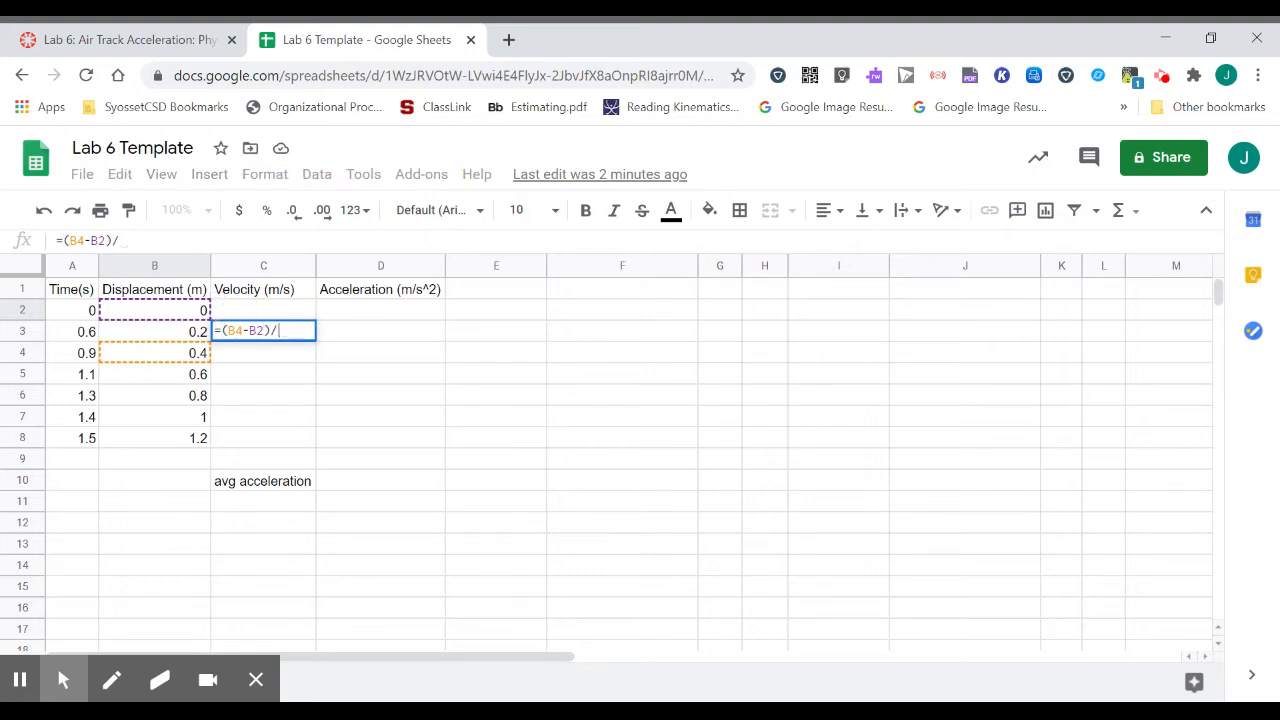
{"action": "left_click", "coordinate": [80, 356]}
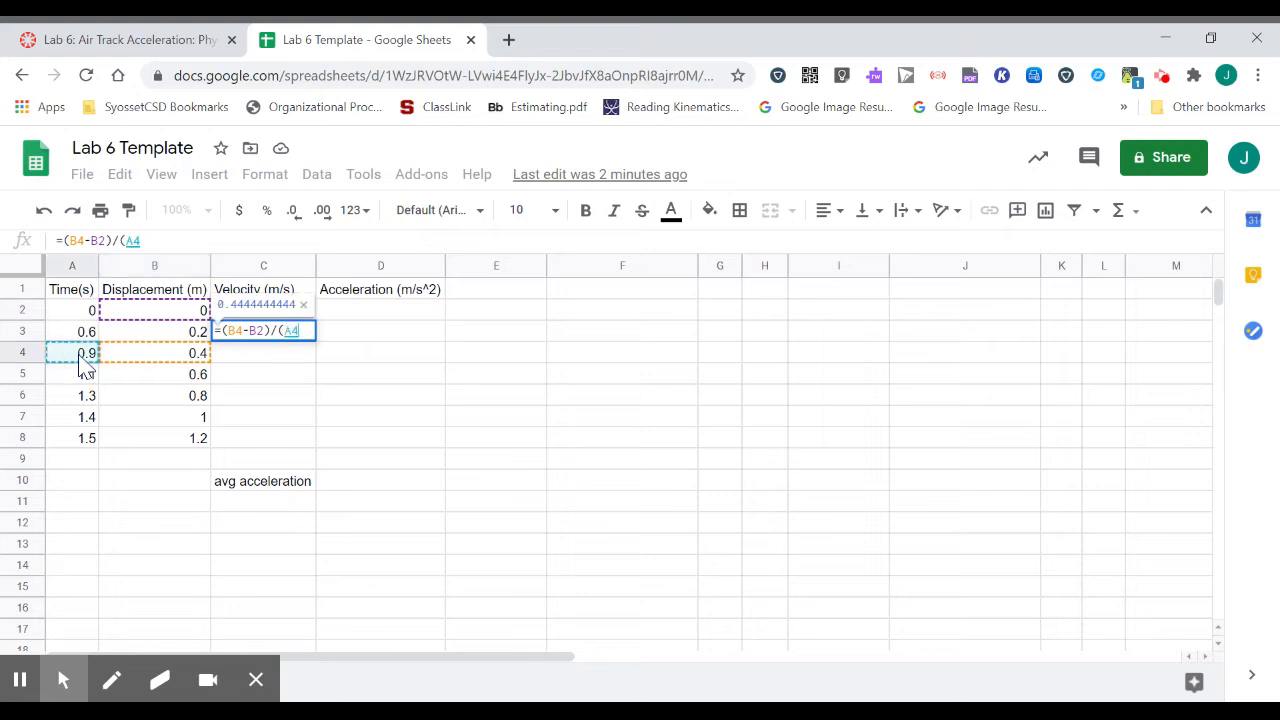
{"action": "type", "text": "-"}
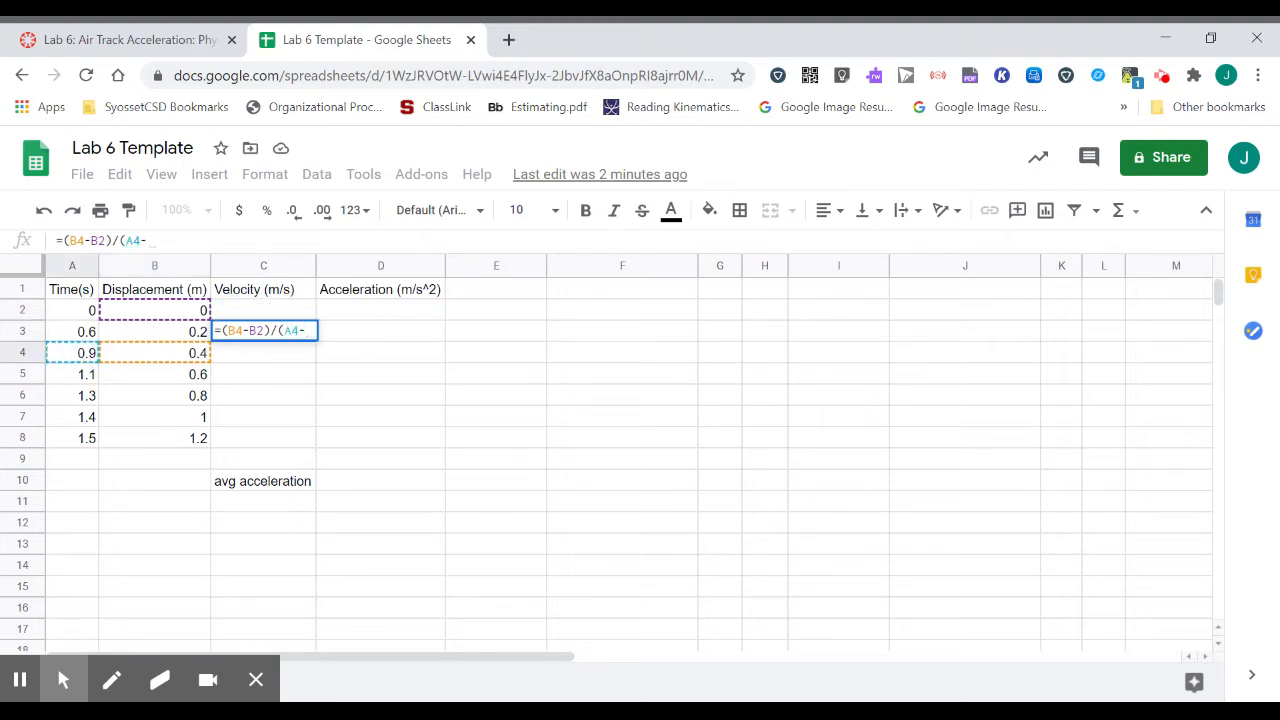
{"action": "left_click", "coordinate": [88, 313]}
{"action": "type", "text": ")"}
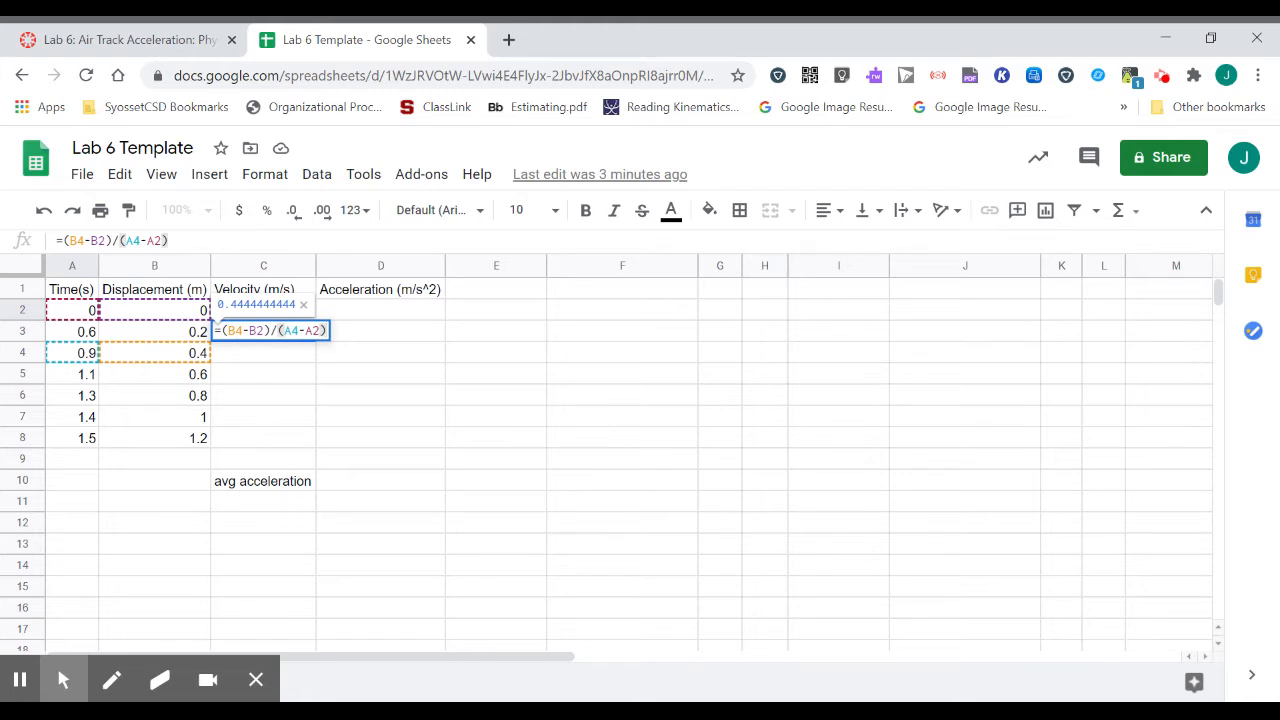
{"action": "key", "text": "Return"}
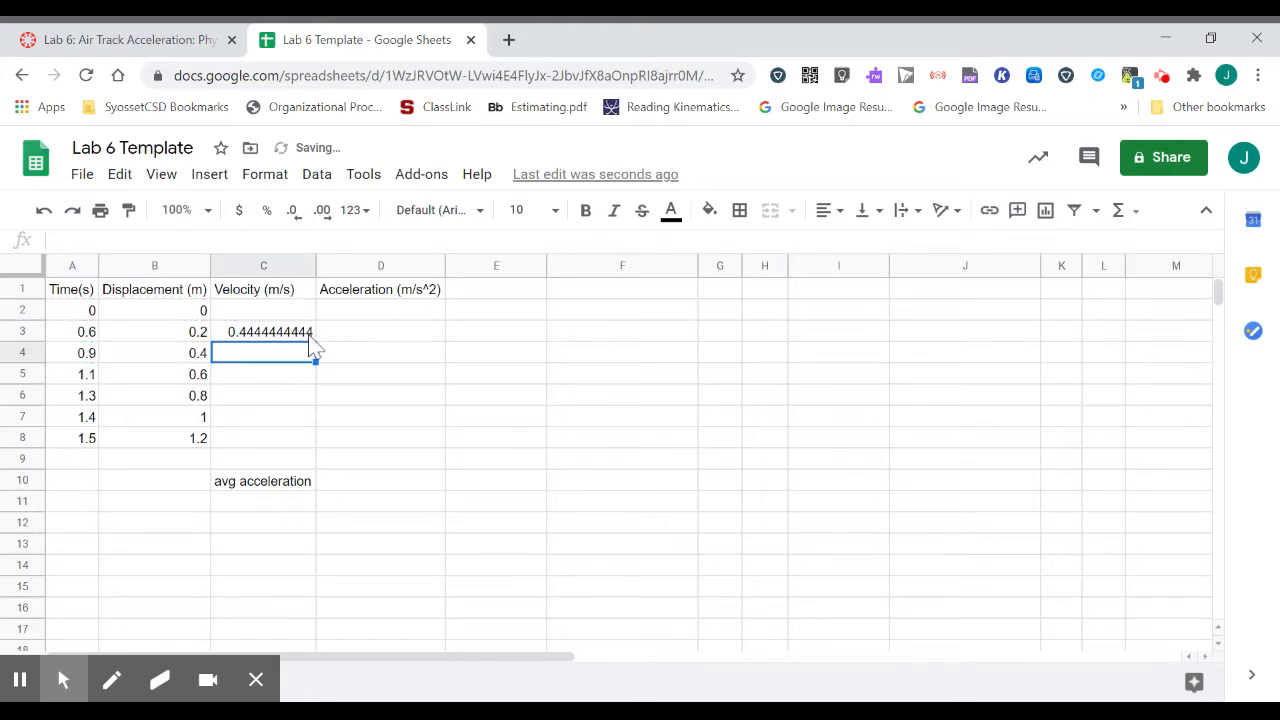
Fill the velocity formula from C3 down through C7
{"action": "left_click", "coordinate": [310, 337]}
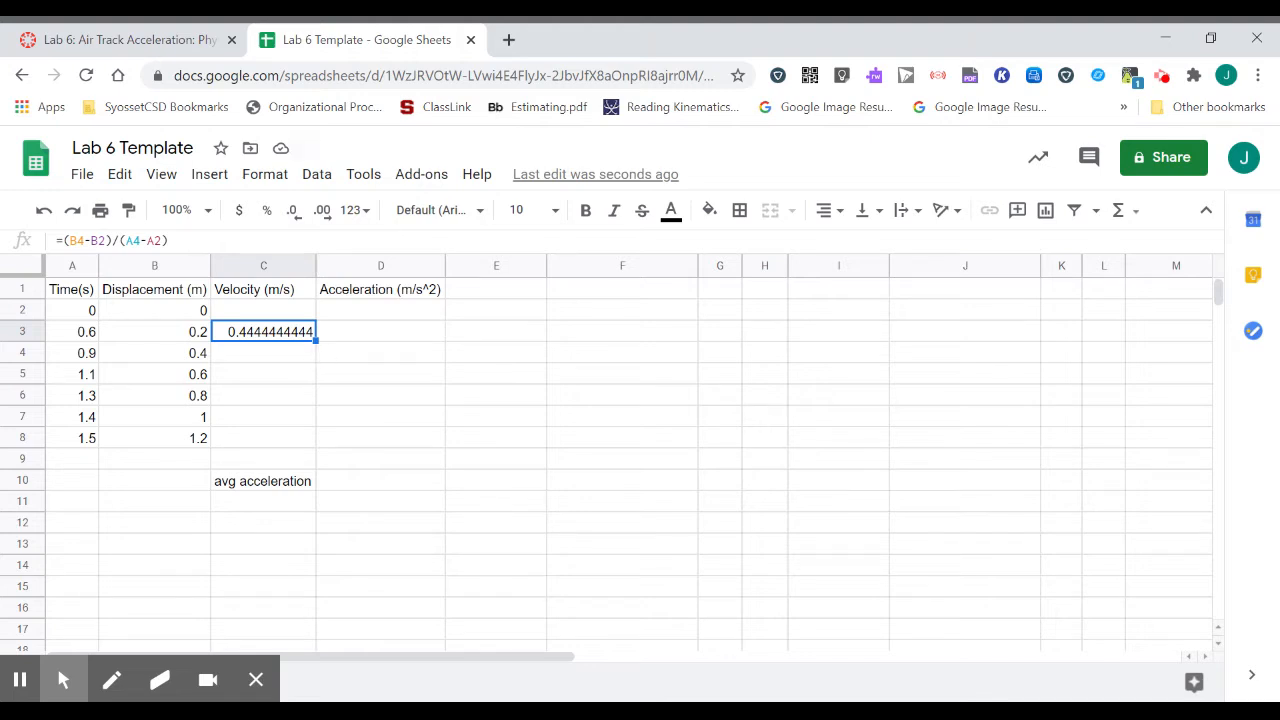
{"action": "left_click_drag", "start_coordinate": [314, 340], "coordinate": [304, 418]}
{"action": "left_click", "coordinate": [391, 418]}
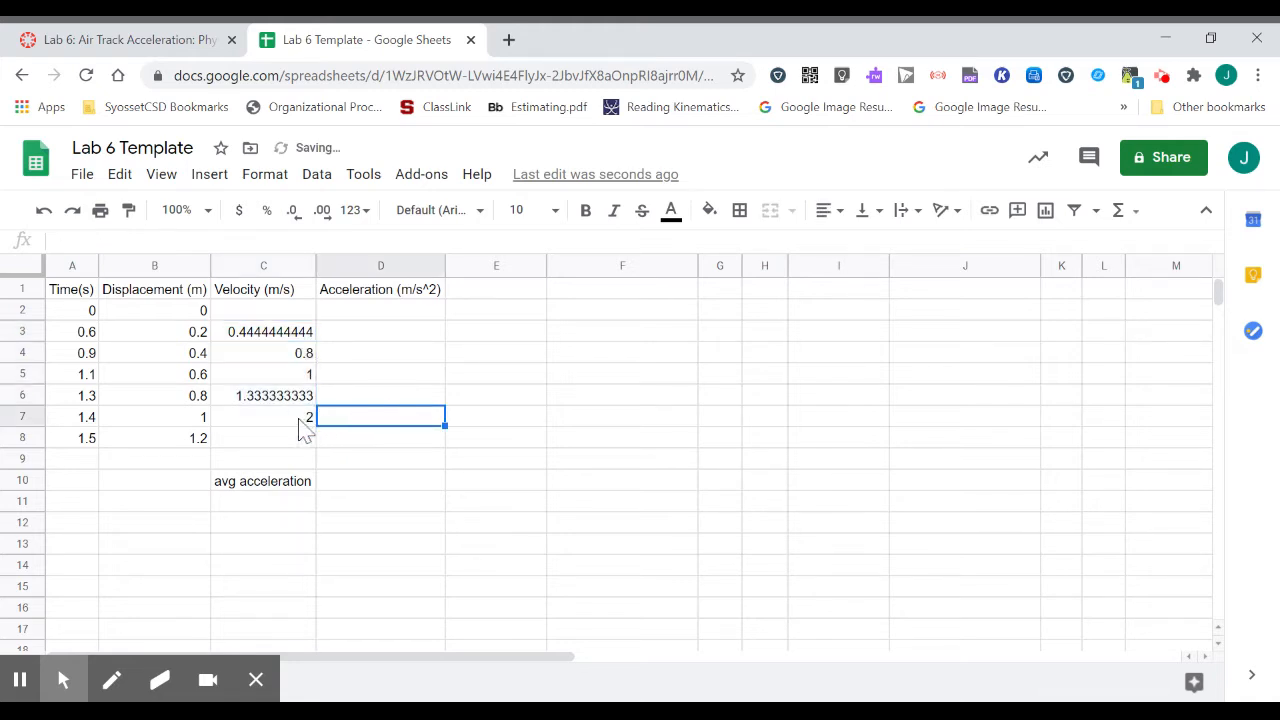
Check which displacement and time cells the copied velocity formula in C7 refers to
{"action": "left_click", "coordinate": [303, 424]}
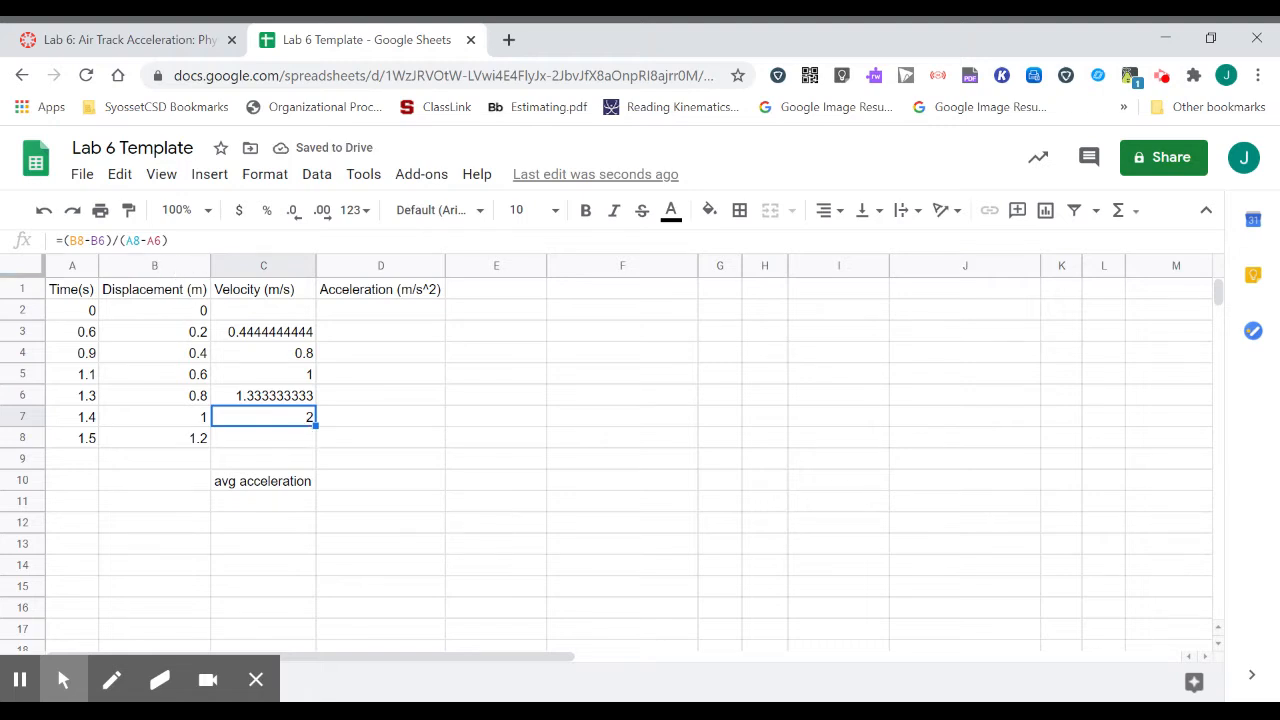
{"action": "left_click", "coordinate": [165, 241]}
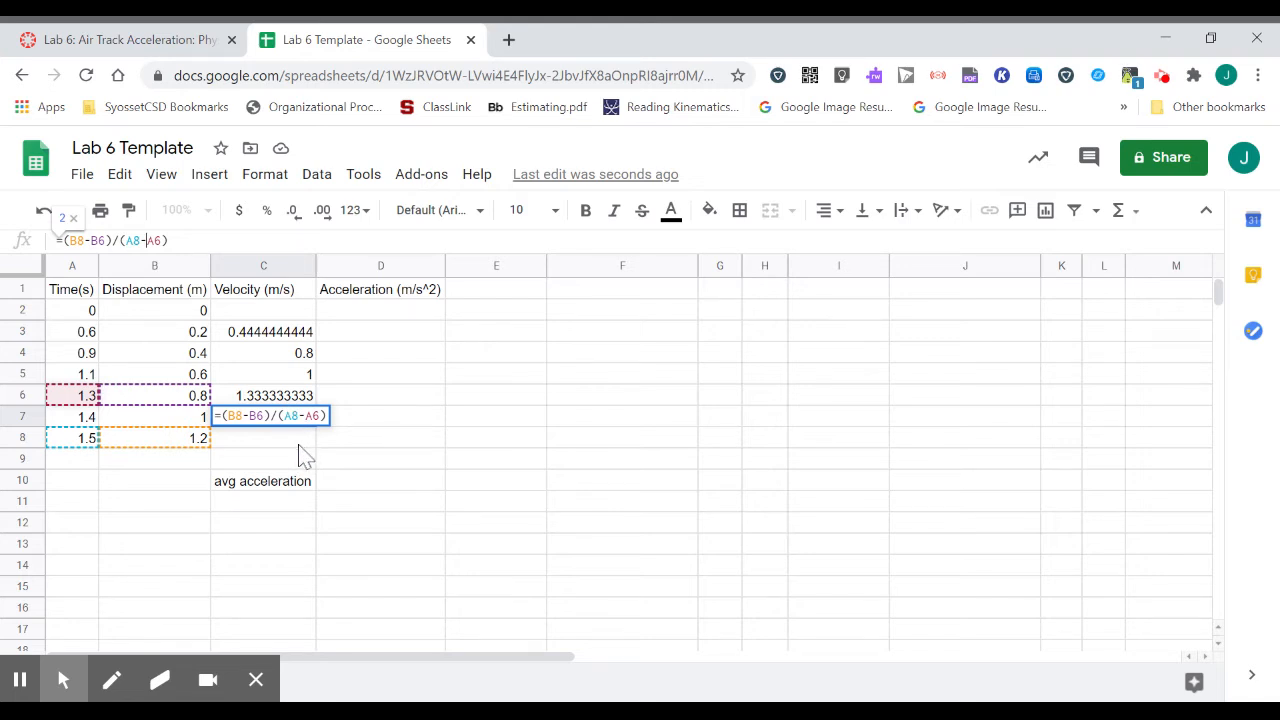
{"action": "key", "text": "ctrl+Return"}
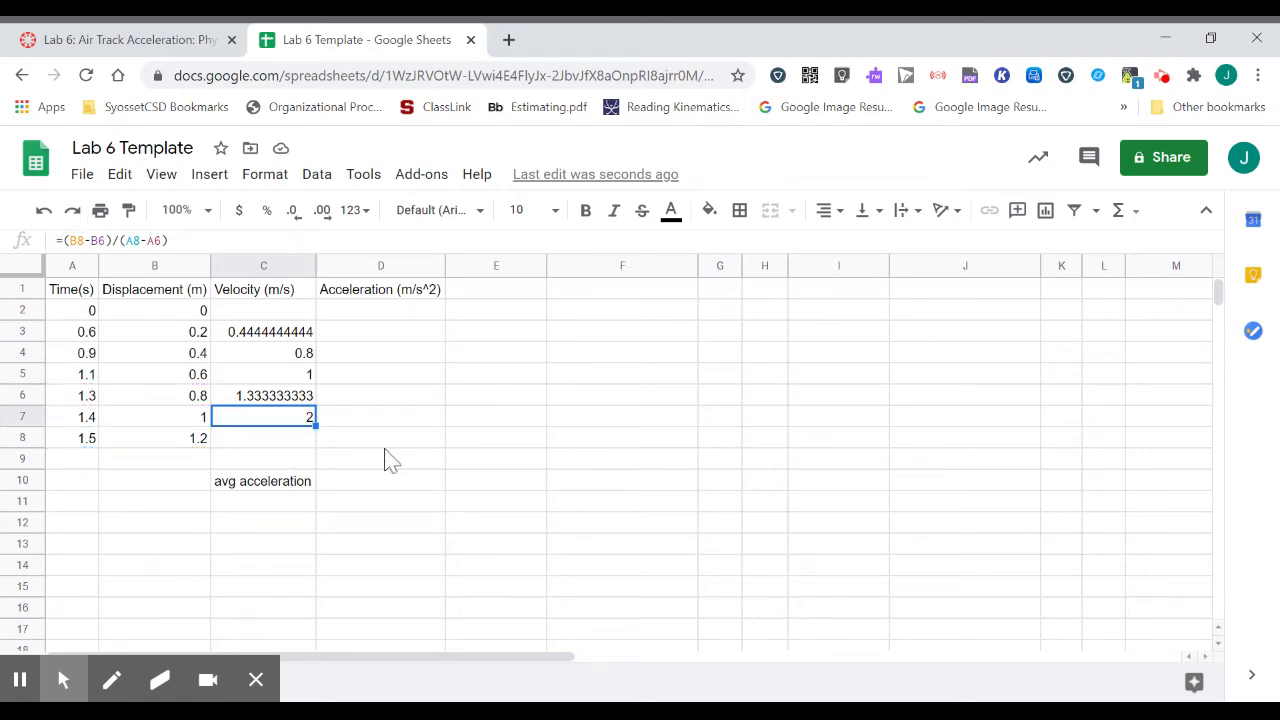
Narrow column C to about the width of its Velocity (m/s) heading
{"action": "left_click_drag", "start_coordinate": [315, 266], "coordinate": [298, 266]}
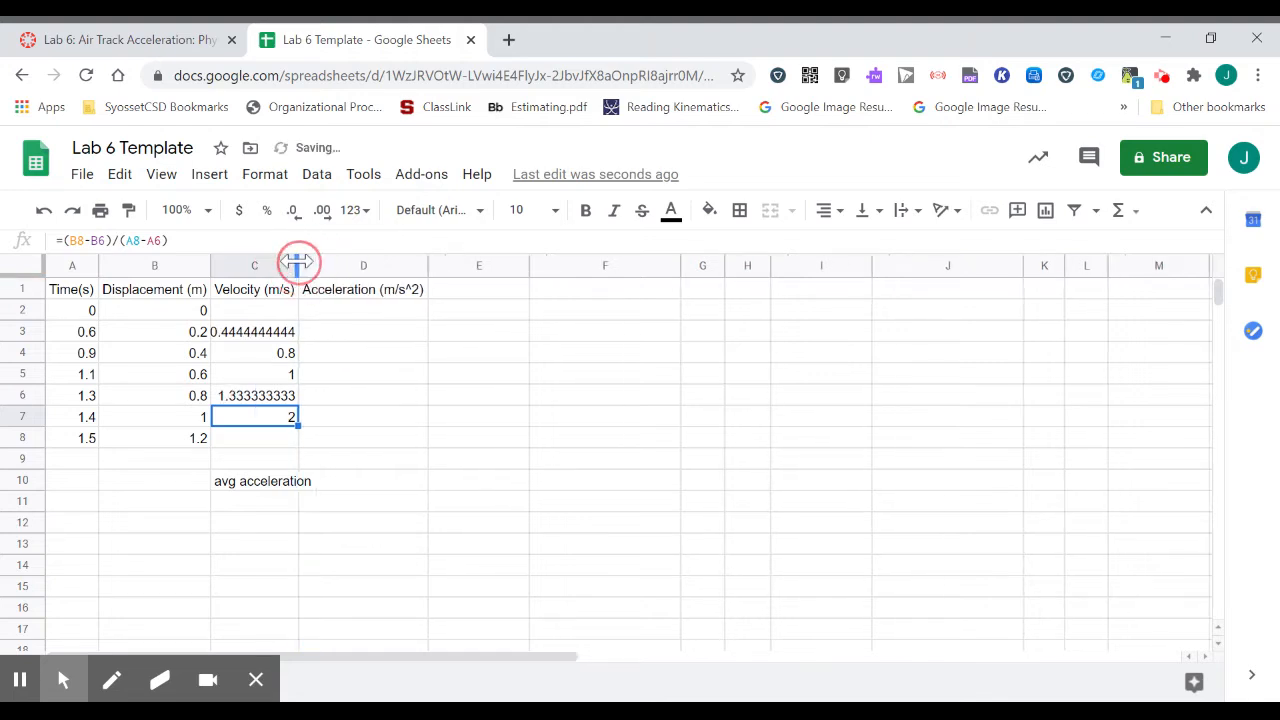
{"action": "left_click", "coordinate": [350, 330]}
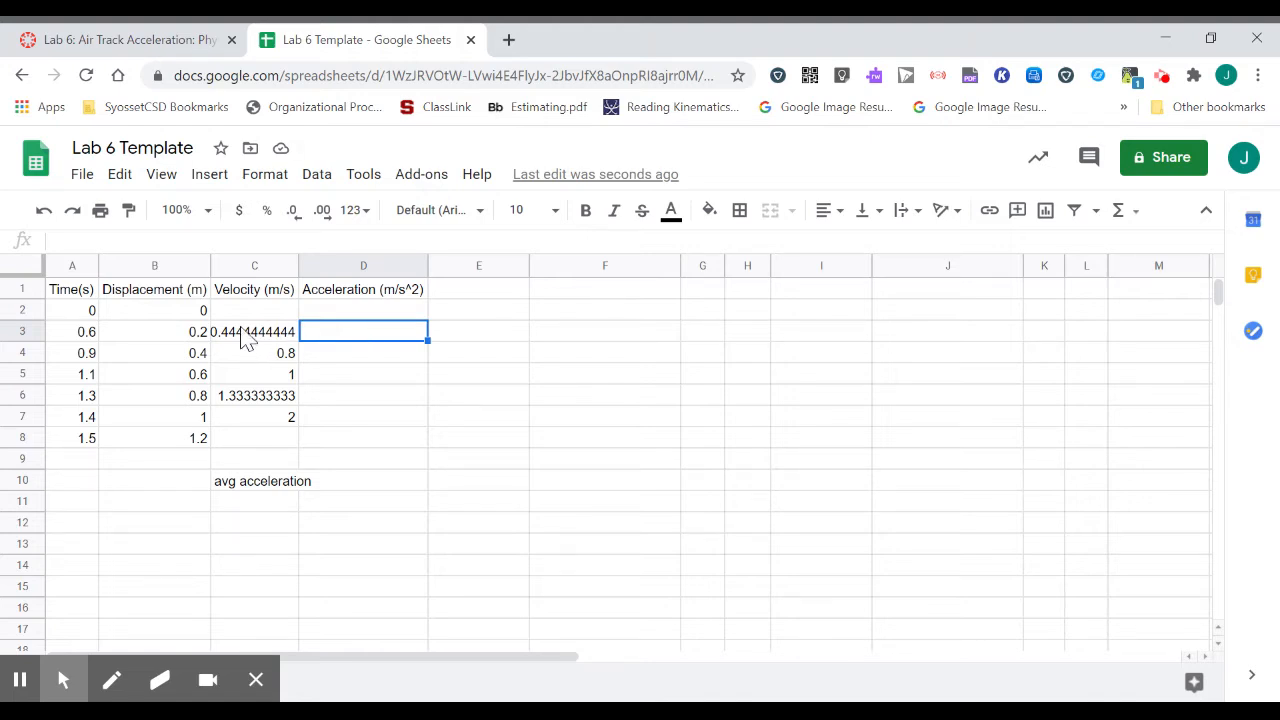
Insert a chart of the velocities in C3:C7 against the times in A3:A7 and place it beside the velocity column
{"action": "left_click_drag", "start_coordinate": [247, 335], "coordinate": [252, 426]}
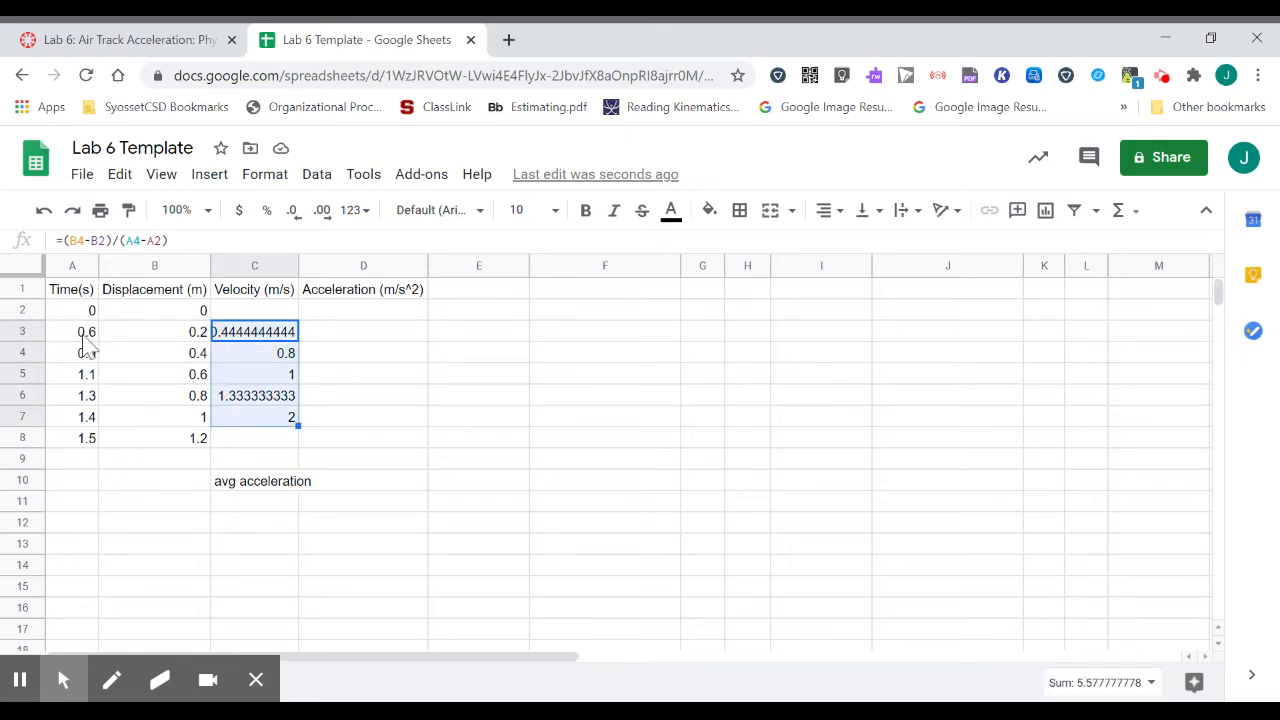
{"action": "left_click_drag", "start_coordinate": [88, 340], "coordinate": [84, 423]}
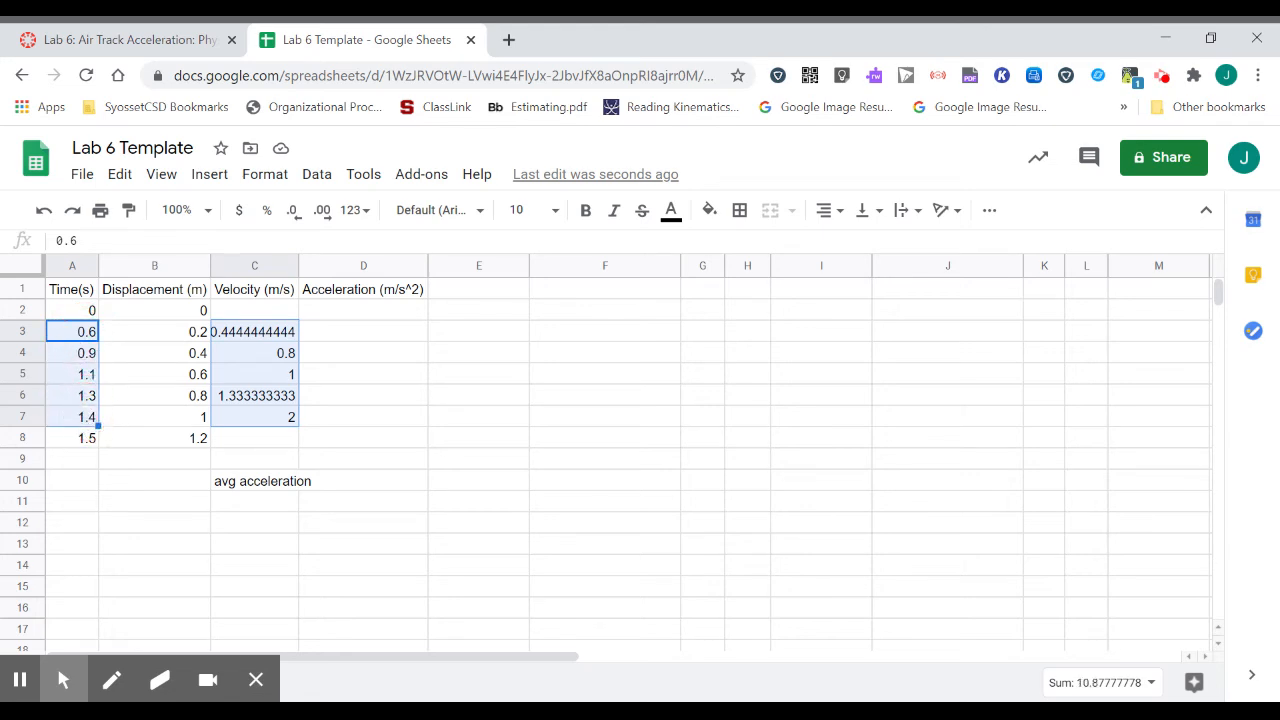
{"action": "left_click", "coordinate": [486, 421]}
{"action": "left_click", "coordinate": [283, 340]}
{"action": "left_click_drag", "start_coordinate": [283, 340], "coordinate": [278, 427]}
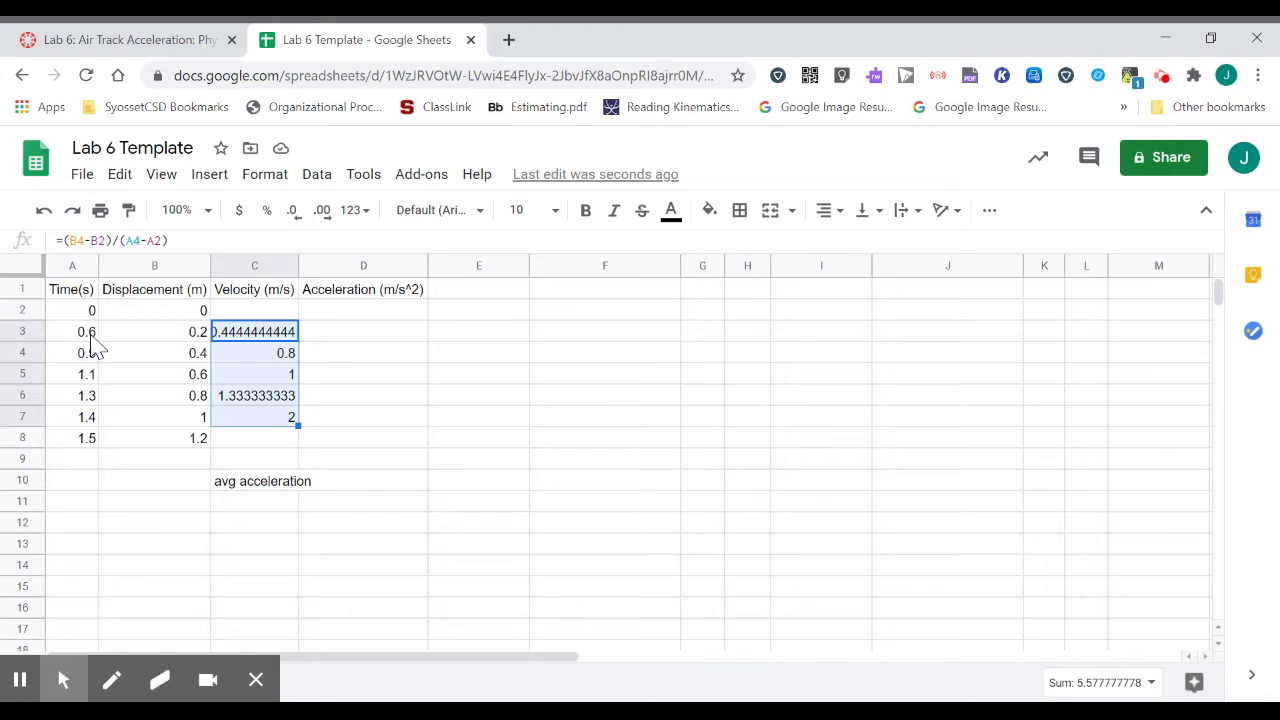
{"action": "left_click_drag", "start_coordinate": [90, 340], "coordinate": [88, 424]}
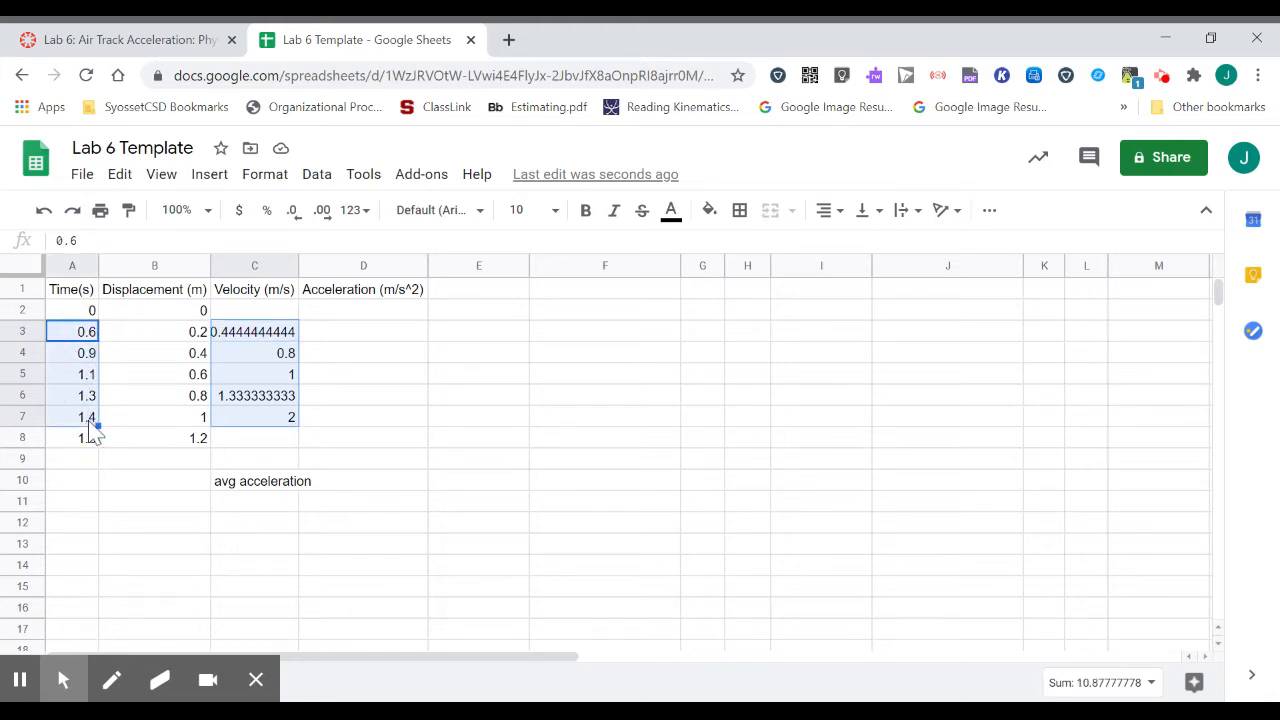
{"action": "left_click", "coordinate": [205, 176]}
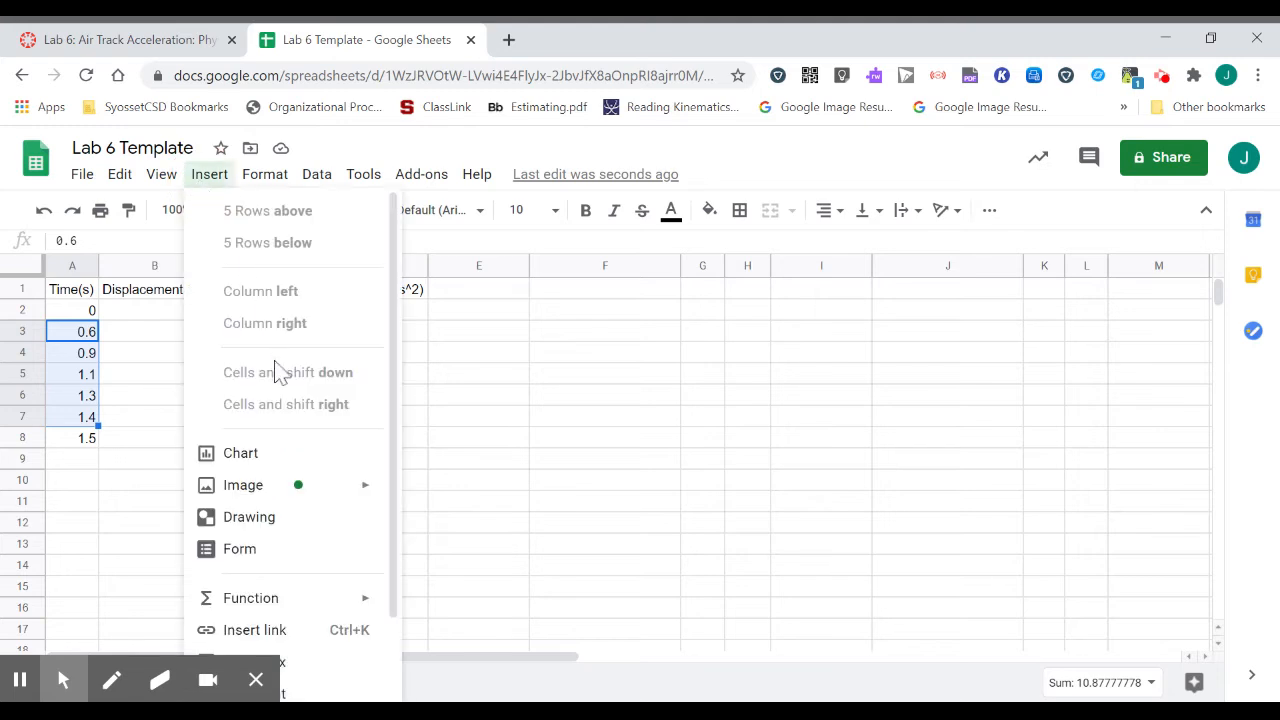
{"action": "left_click", "coordinate": [261, 456]}
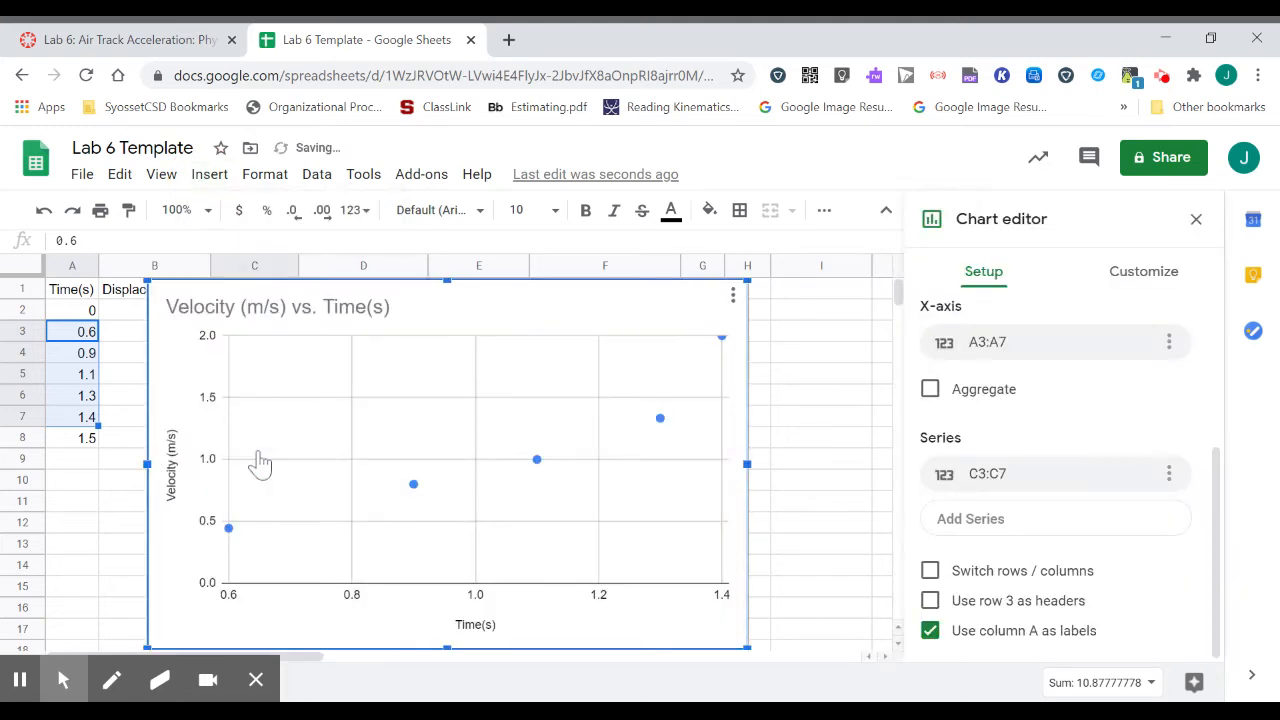
{"action": "left_click_drag", "start_coordinate": [475, 293], "coordinate": [624, 314]}
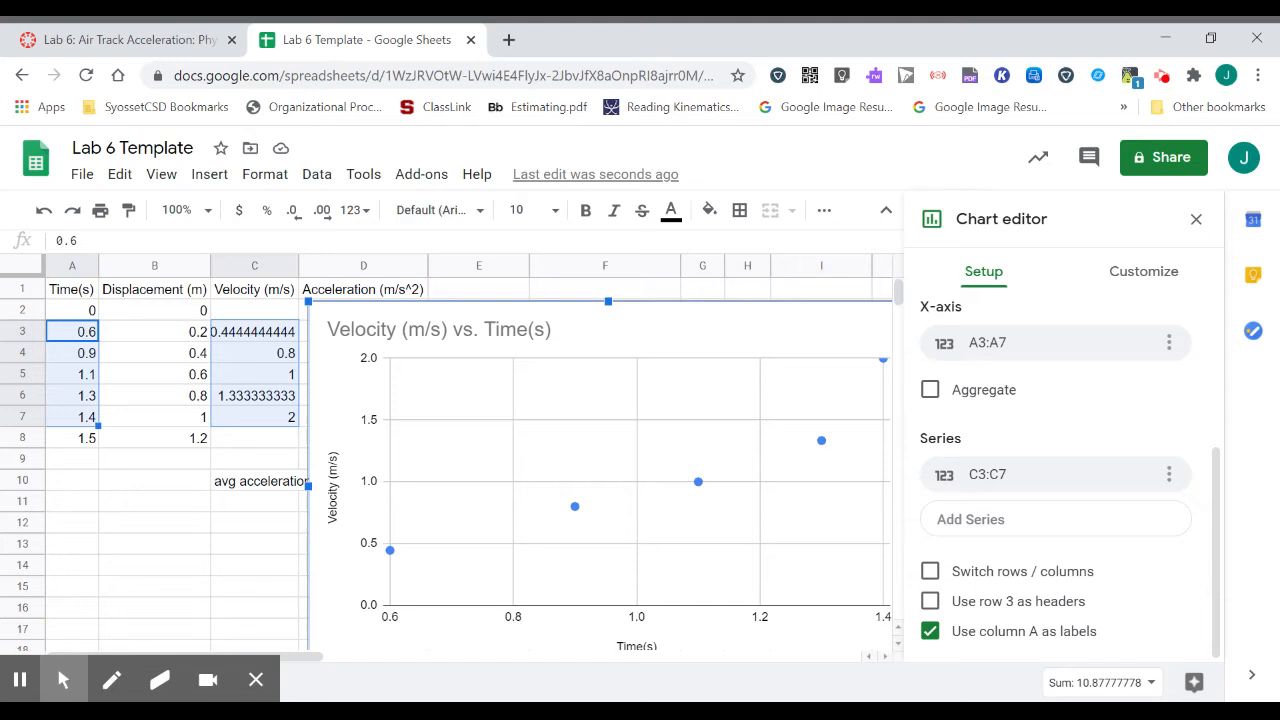
Delete the velocity versus time chart and clear the velocity formulas in C3:C7
{"action": "left_click", "coordinate": [625, 313]}
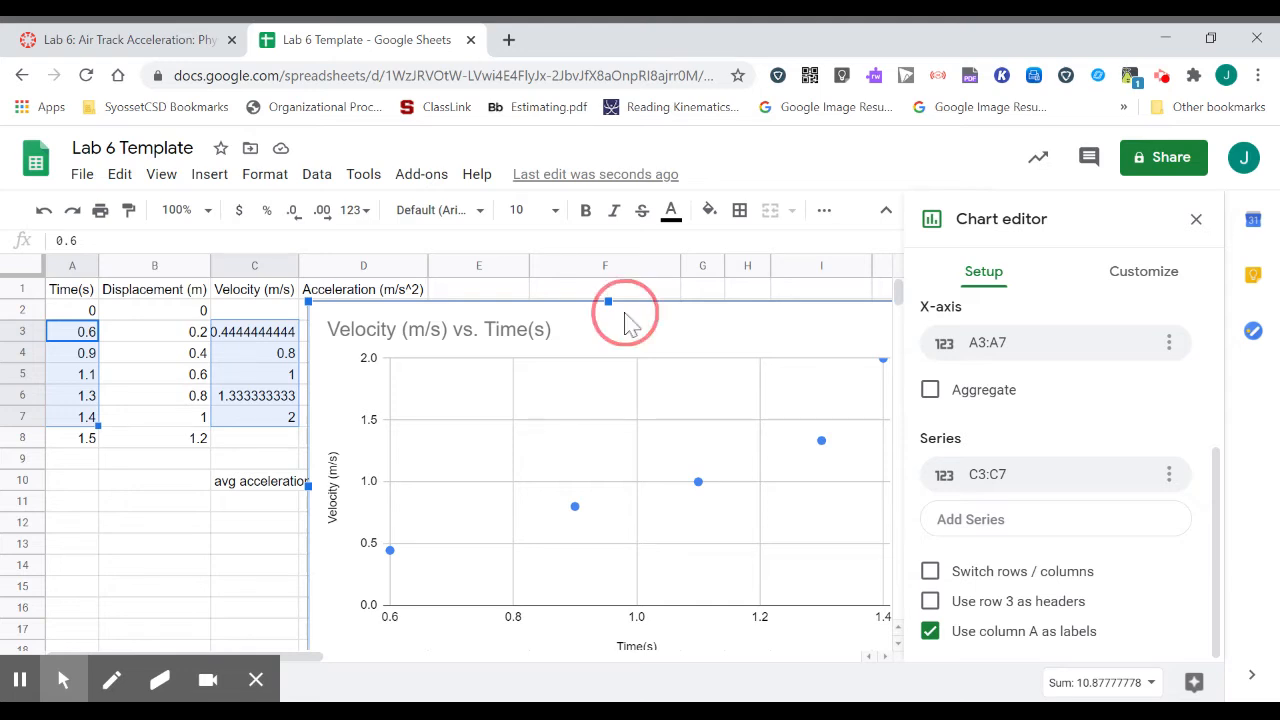
{"action": "key", "text": "Delete"}
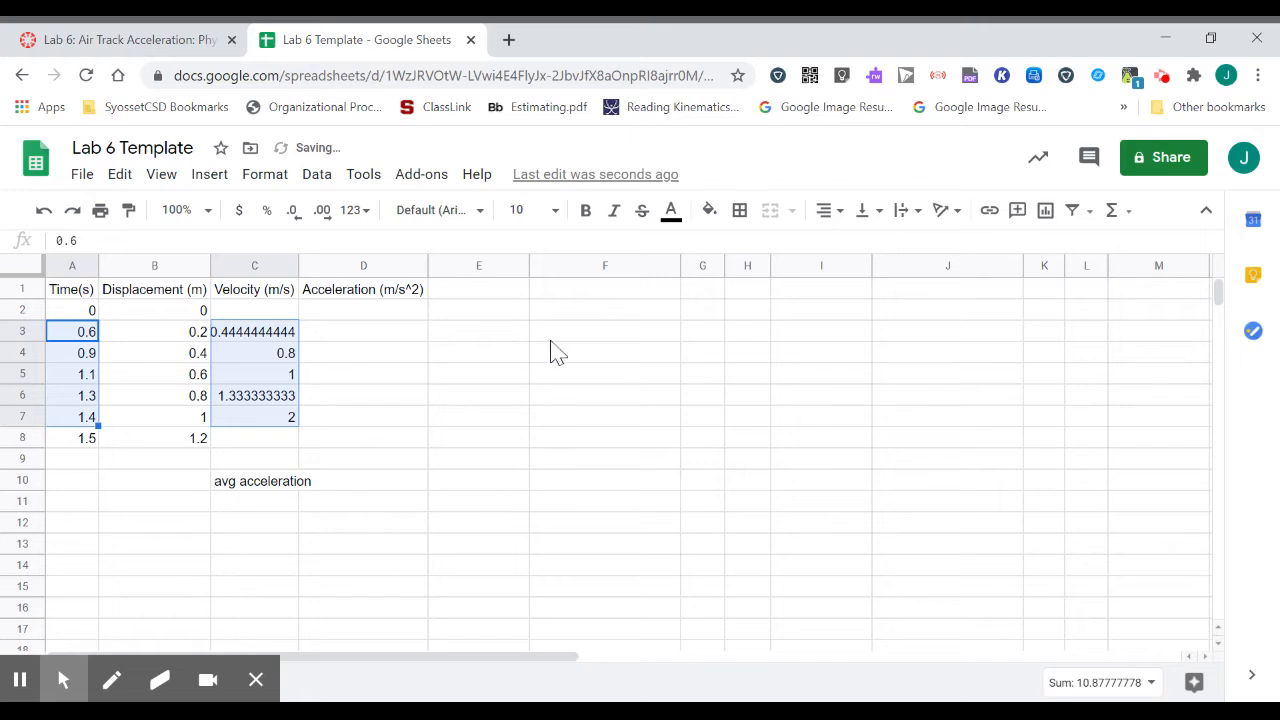
{"action": "left_click", "coordinate": [527, 352]}
{"action": "left_click_drag", "start_coordinate": [268, 331], "coordinate": [258, 425]}
{"action": "key", "text": "Delete"}
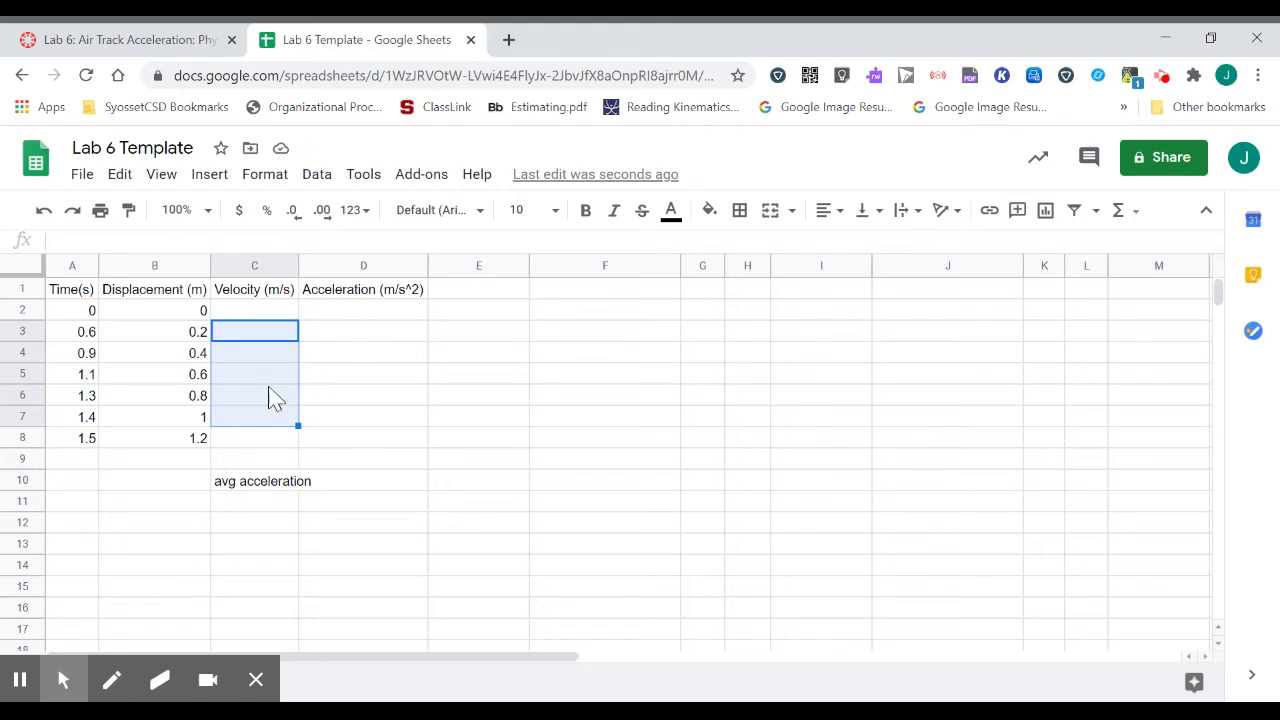
{"action": "left_click", "coordinate": [394, 376]}
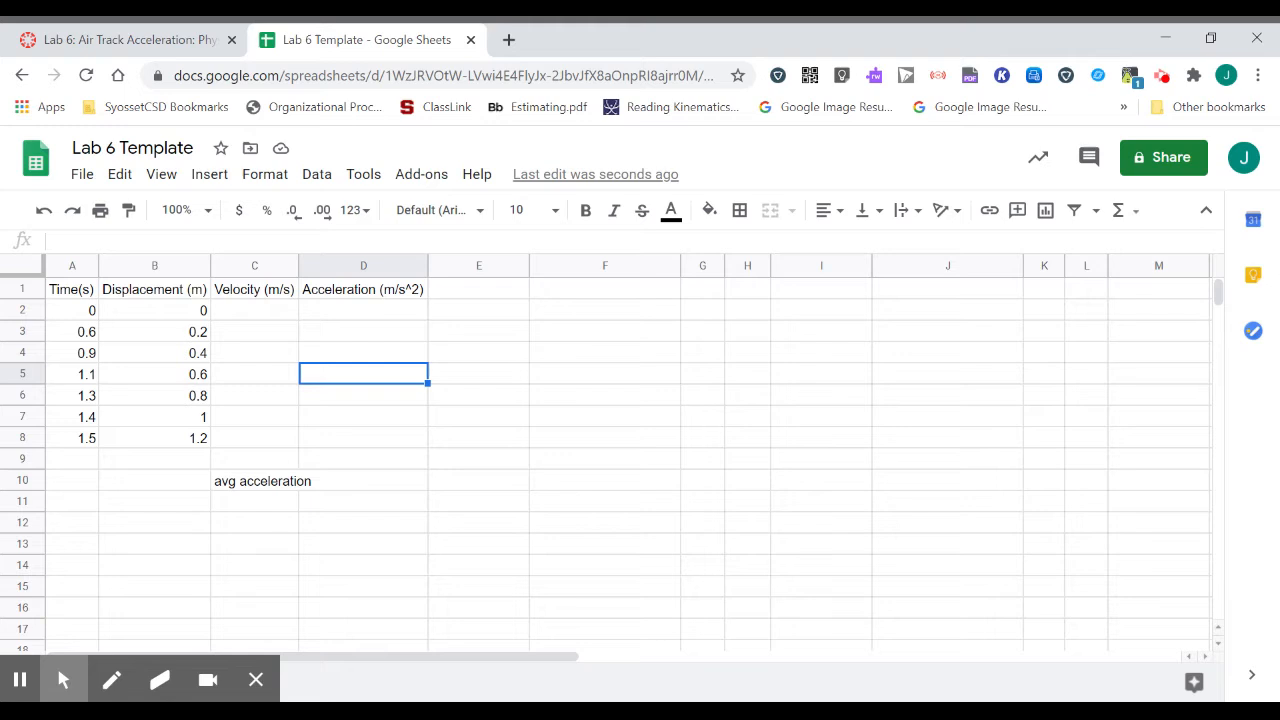
Enter the displacement equation d=vi*t+0.5*a*t^2 as text in F2
{"action": "left_click", "coordinate": [575, 318]}
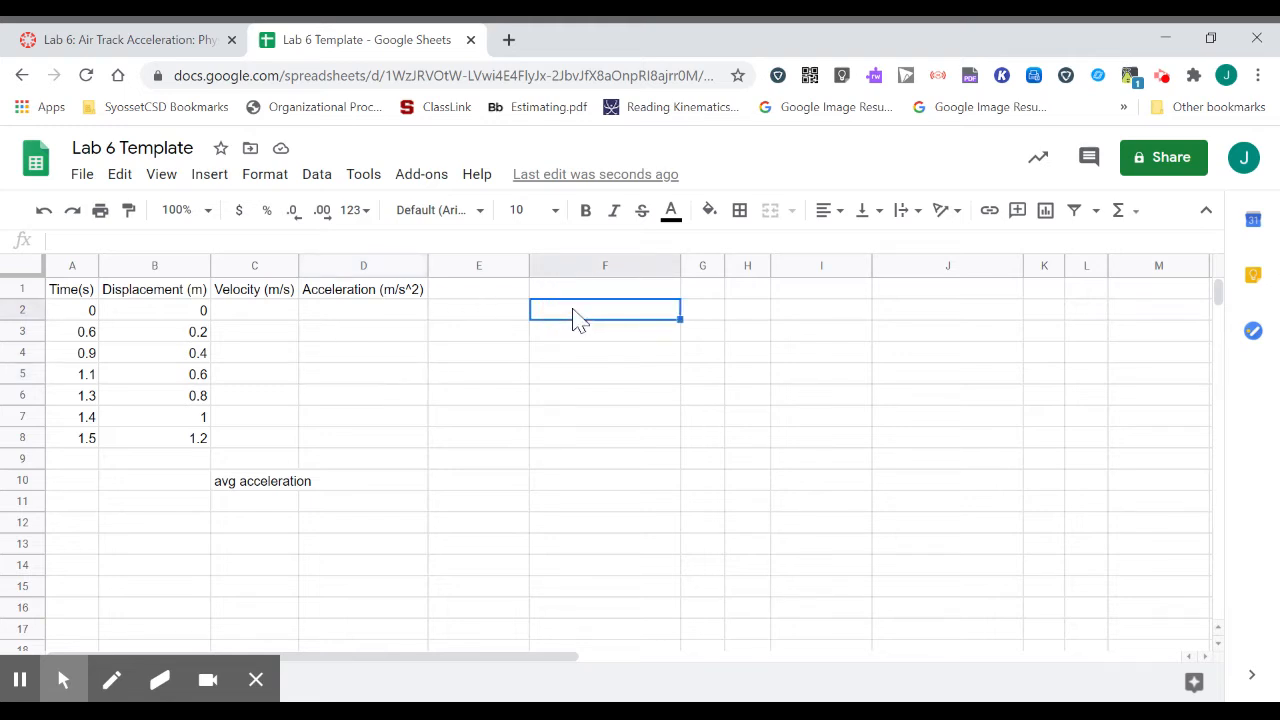
{"action": "type", "text": "d=vi"}
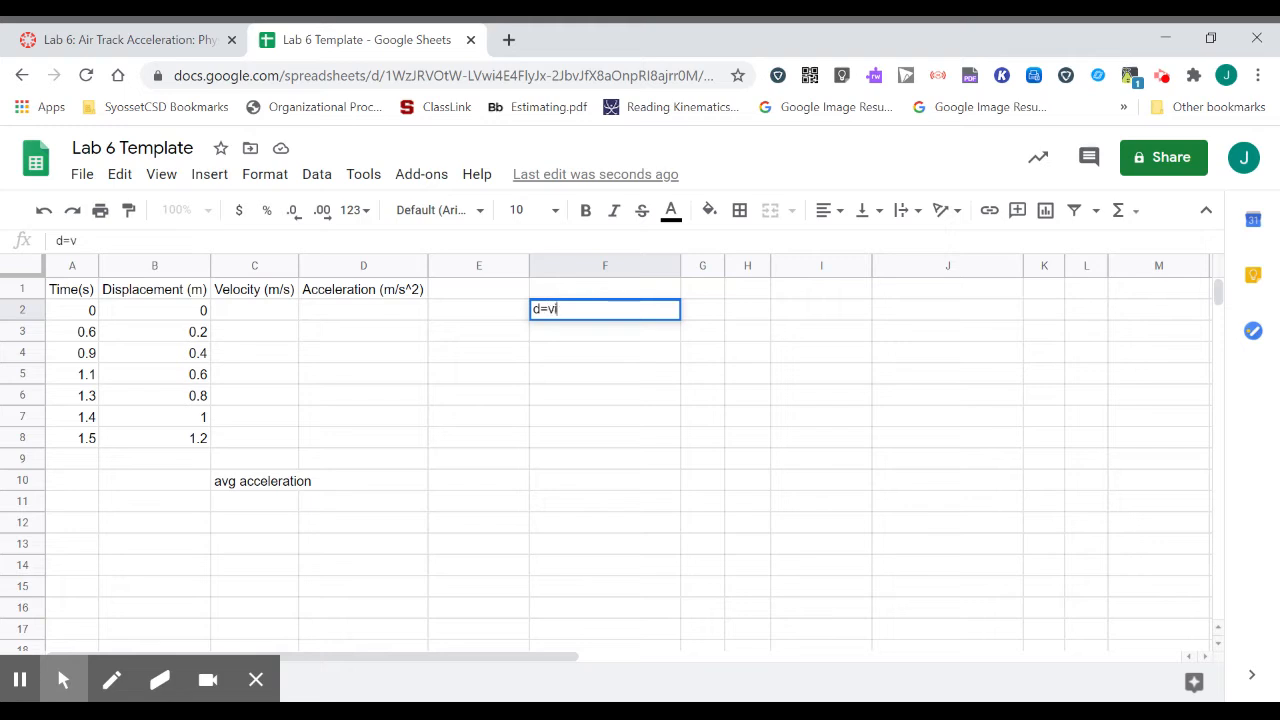
{"action": "type", "text": "t+0.5*1"}
{"action": "key", "text": "BackSpace"}
{"action": "type", "text": "a*"}
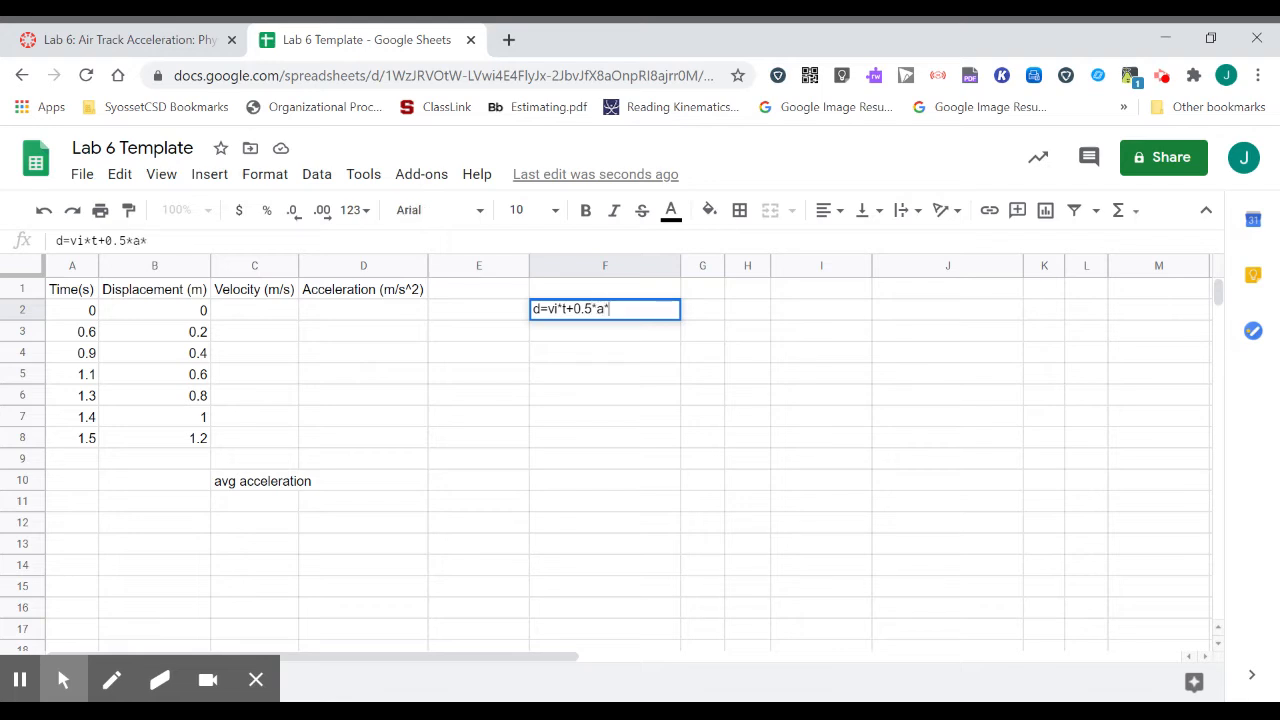
{"action": "type", "text": "t^2"}
{"action": "key", "text": "Return"}
Enter the zero-initial-velocity form of the equation, d=.5*a*t^2, as text in F3
{"action": "type", "text": "d="}
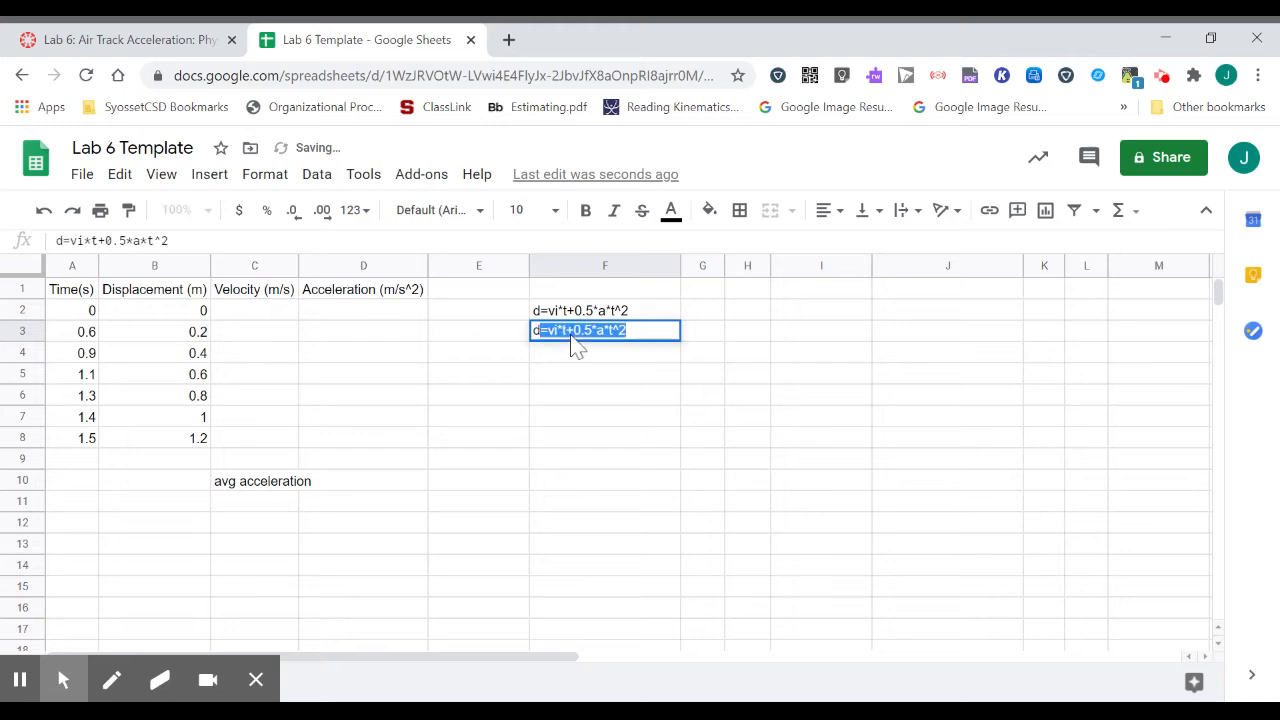
{"action": "type", "text": ".5"}
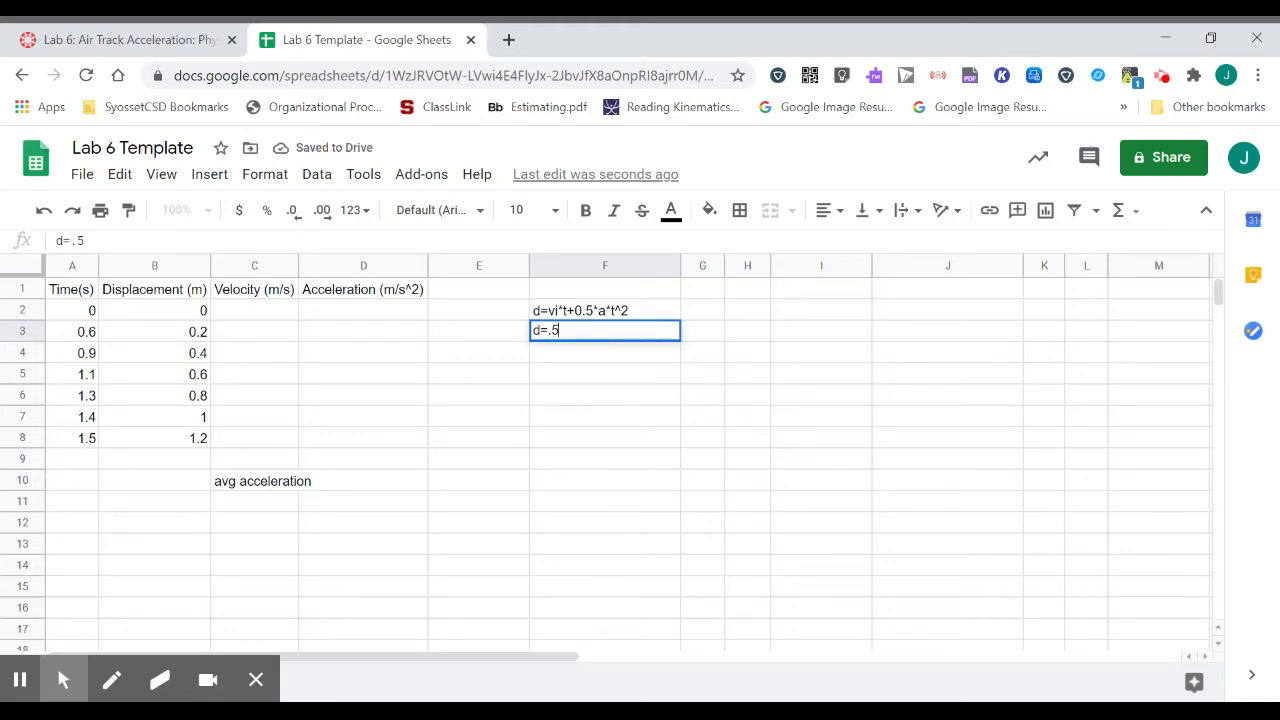
{"action": "type", "text": "*a*t"}
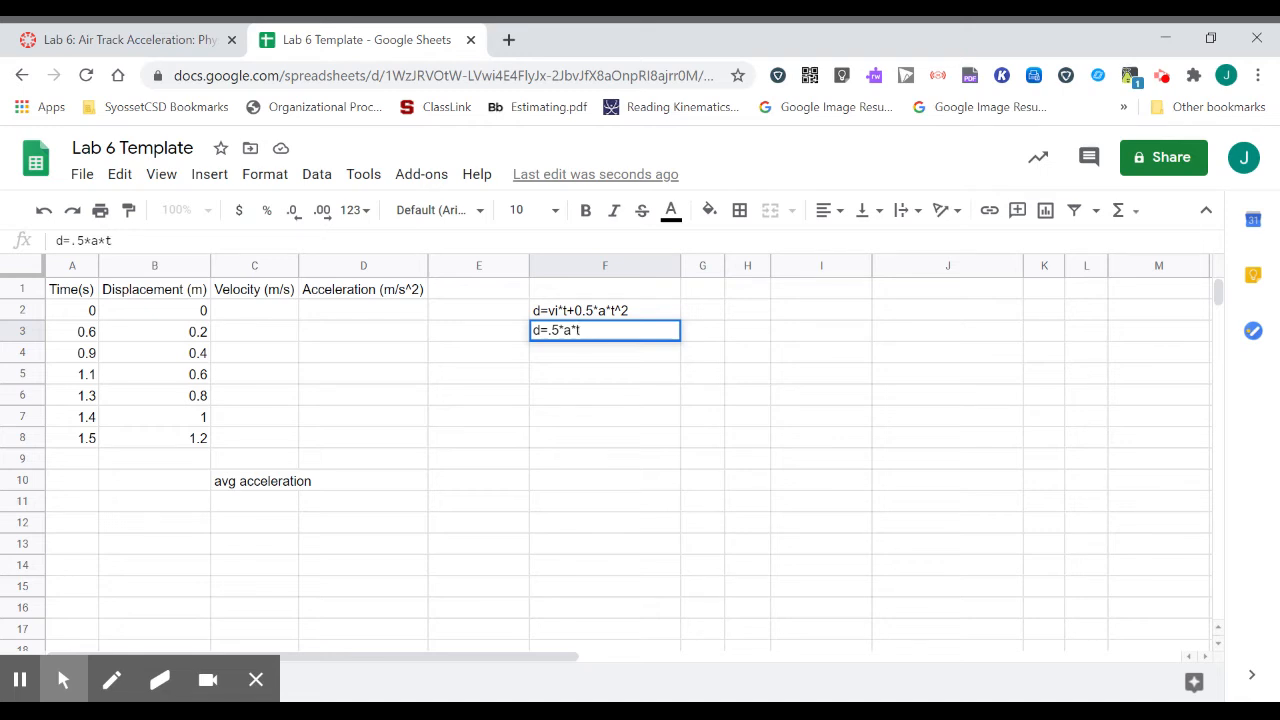
{"action": "type", "text": "^2"}
Rearrange the equation for acceleration below it, entering 2*d=a*t^2 in F4 and 2*d/(t^2)=a in F5
{"action": "left_click", "coordinate": [569, 363]}
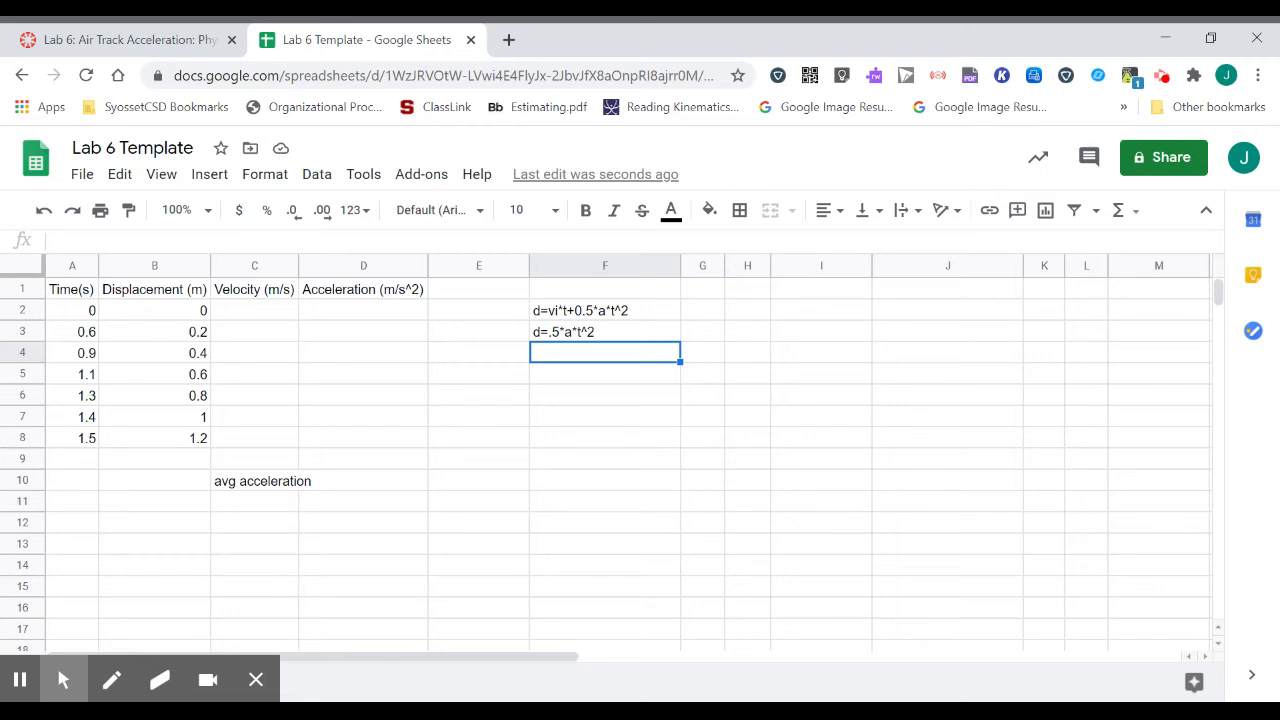
{"action": "type", "text": "2*"}
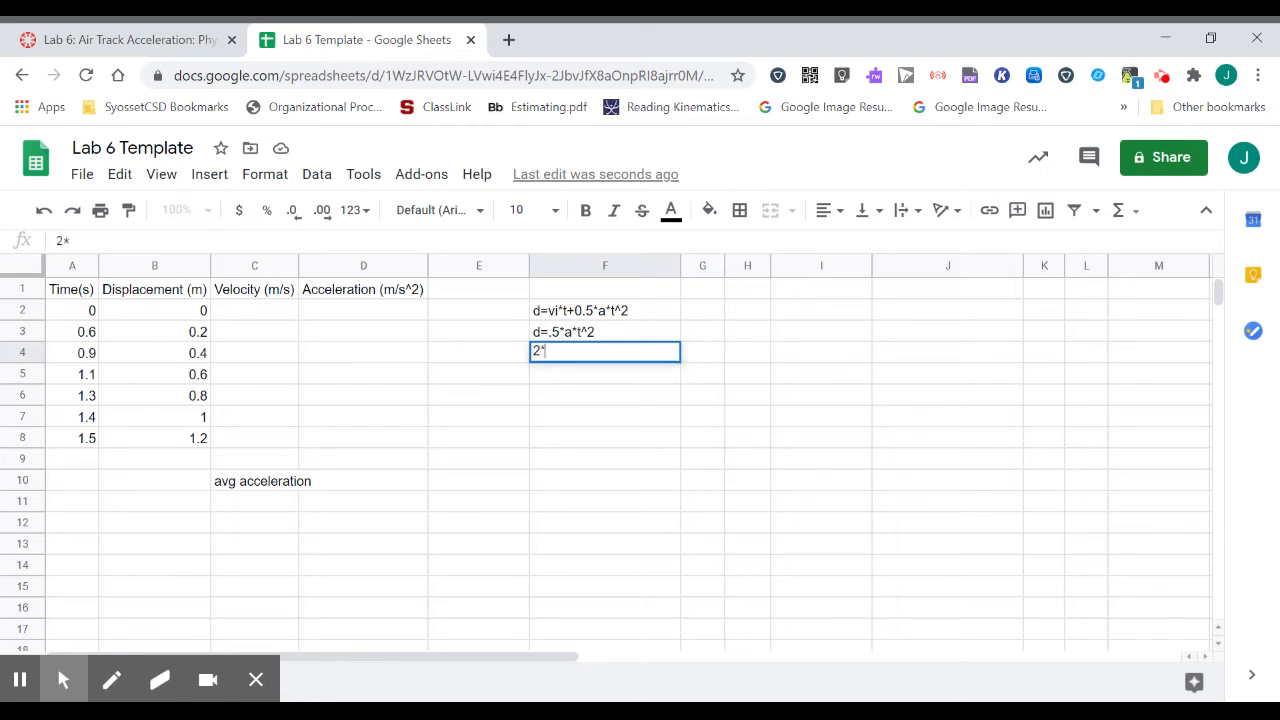
{"action": "type", "text": "d=a*t^2"}
{"action": "left_click", "coordinate": [590, 380]}
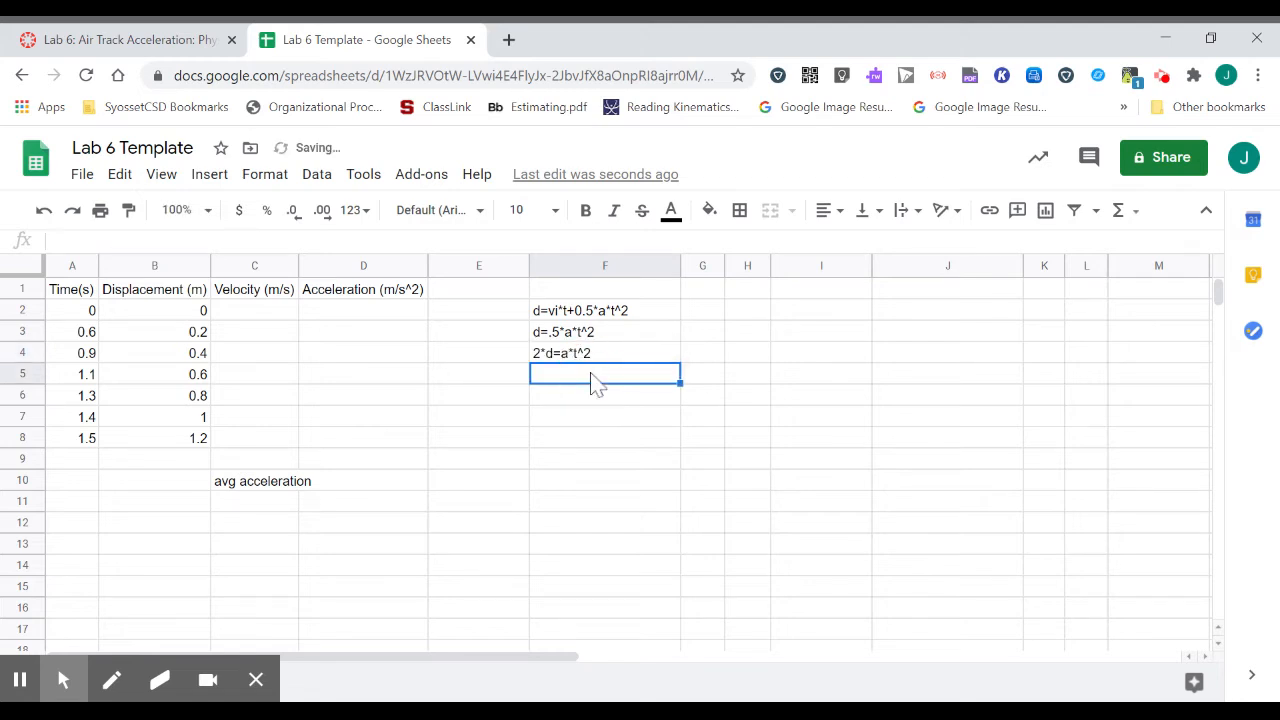
{"action": "type", "text": "2*d/"}
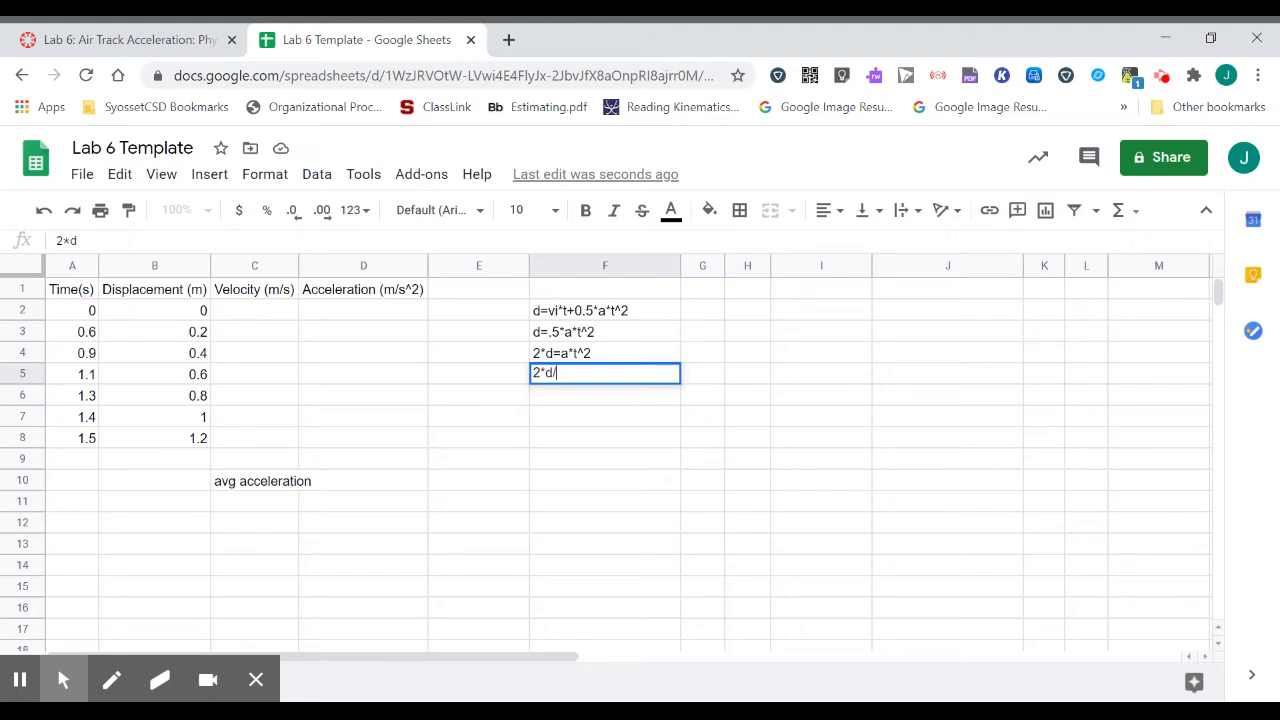
{"action": "type", "text": "(t^2)=a"}
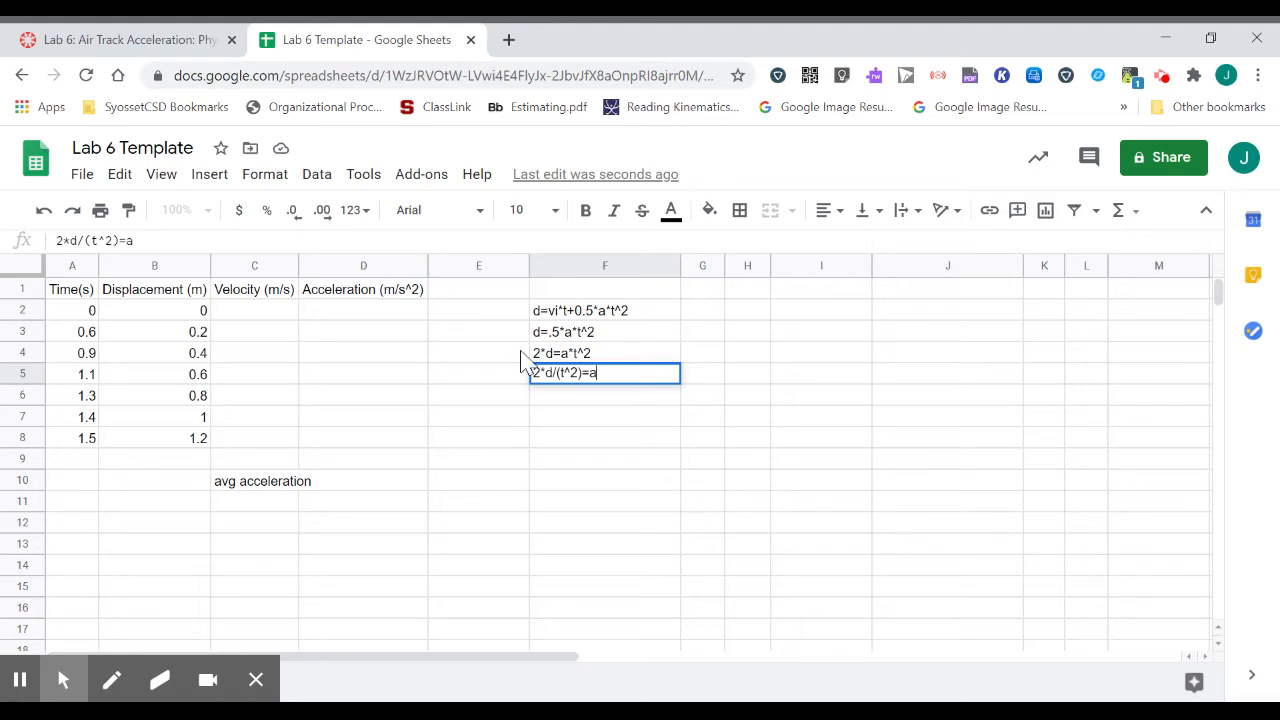
Enter the acceleration formula =2*B2/(A2^2) in D2, using the row's displacement and time
{"action": "left_click", "coordinate": [372, 318]}
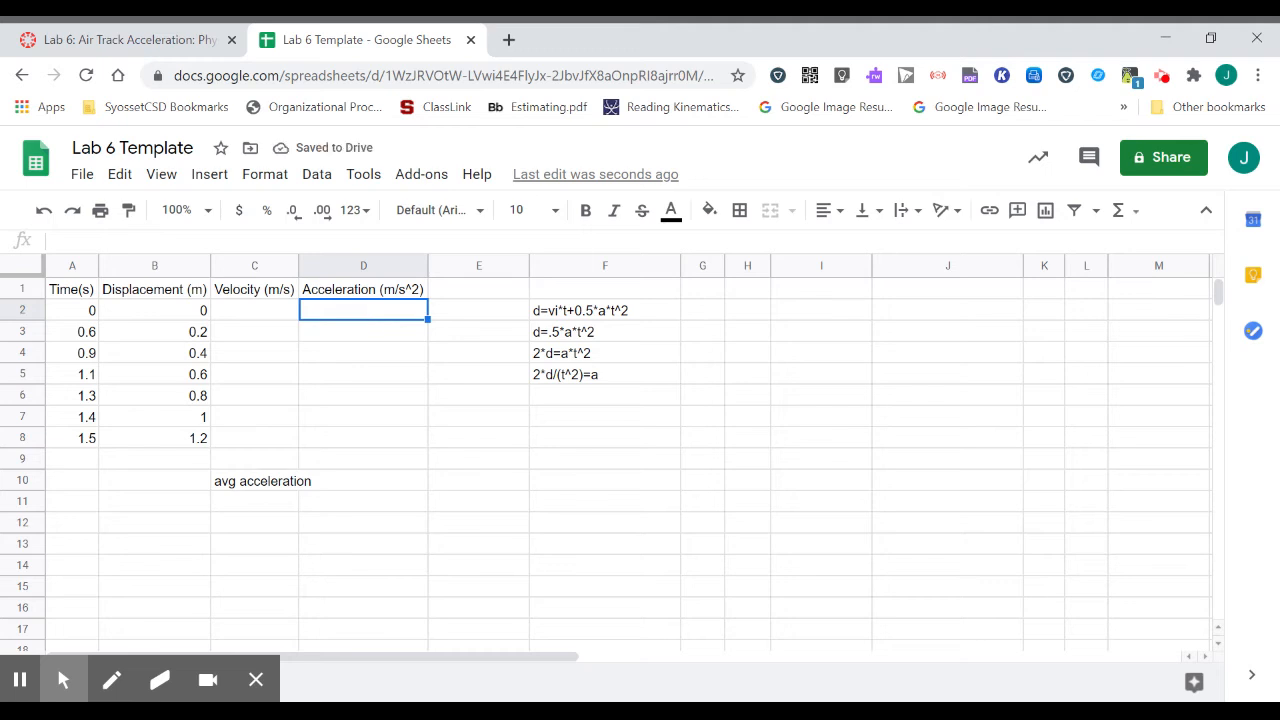
{"action": "type", "text": "="}
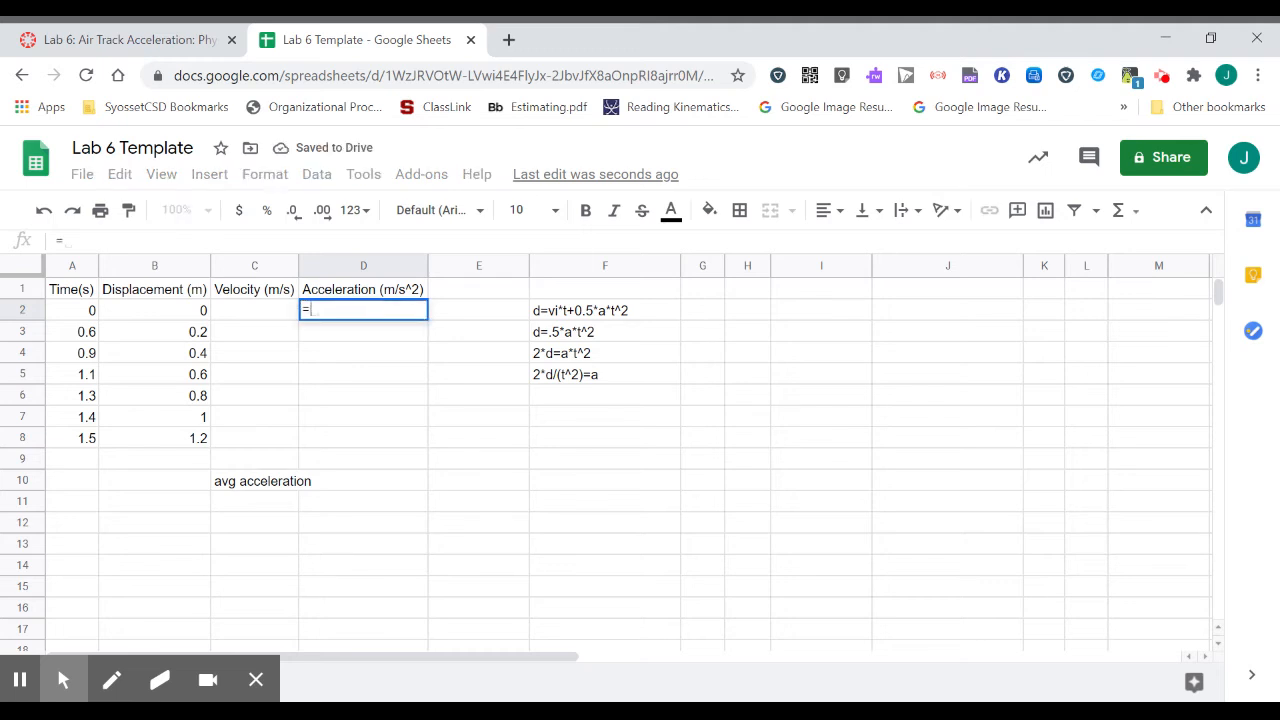
{"action": "type", "text": "2*"}
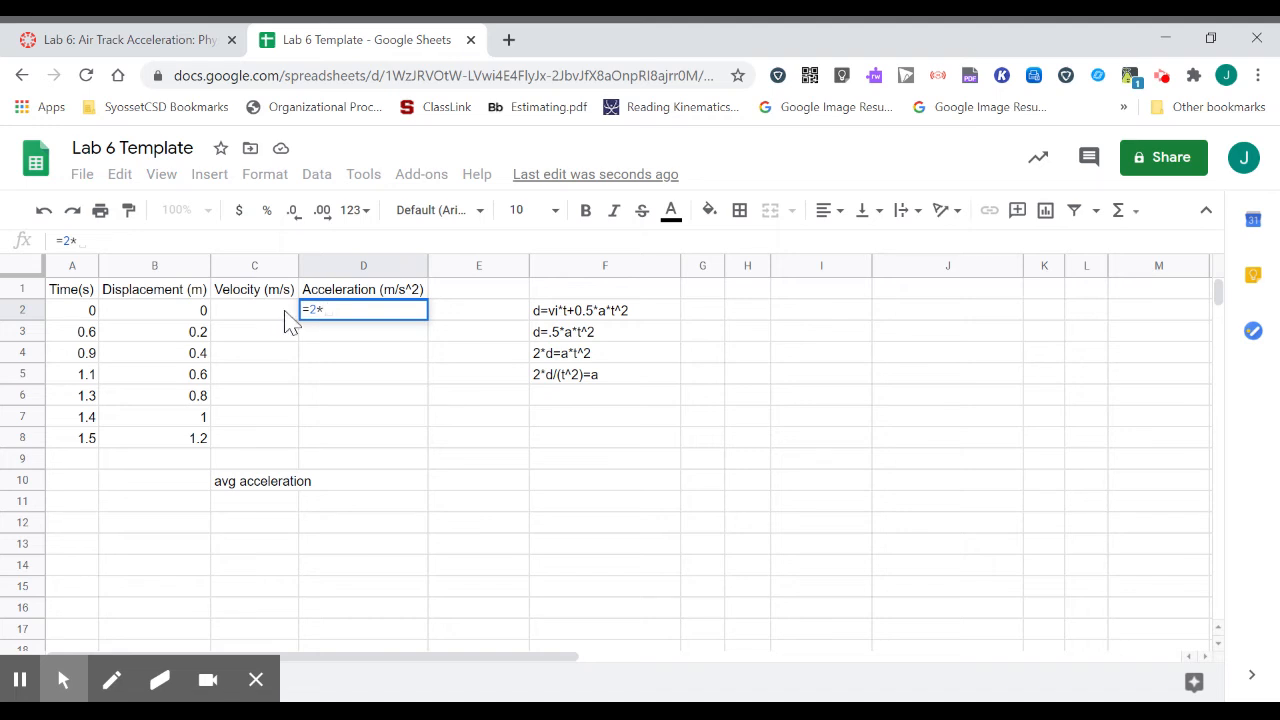
{"action": "left_click", "coordinate": [183, 314]}
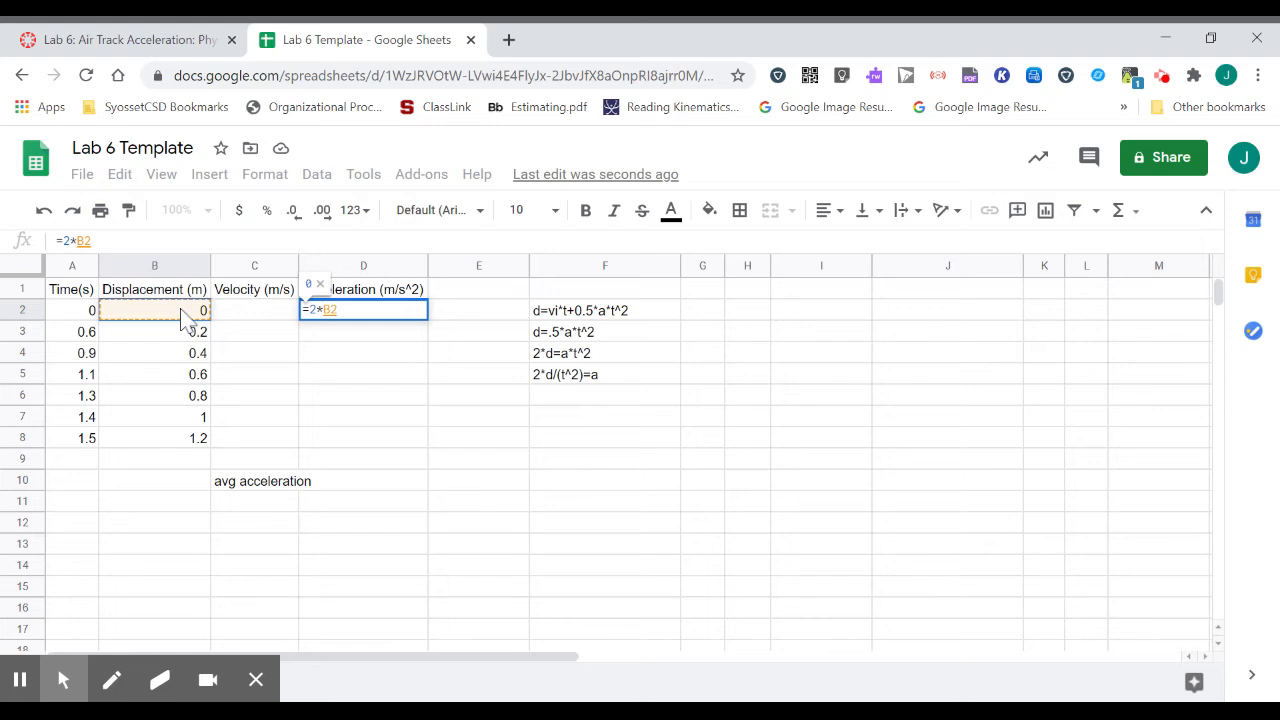
{"action": "type", "text": "/("}
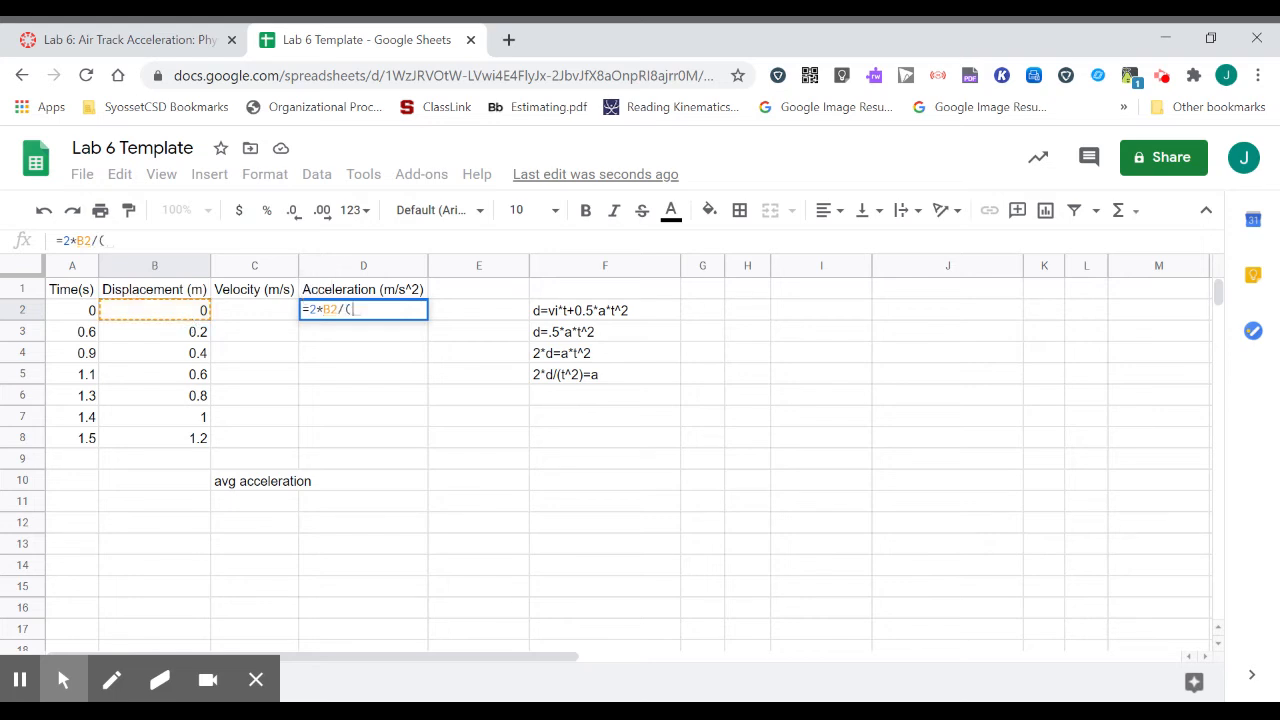
{"action": "left_click", "coordinate": [85, 313]}
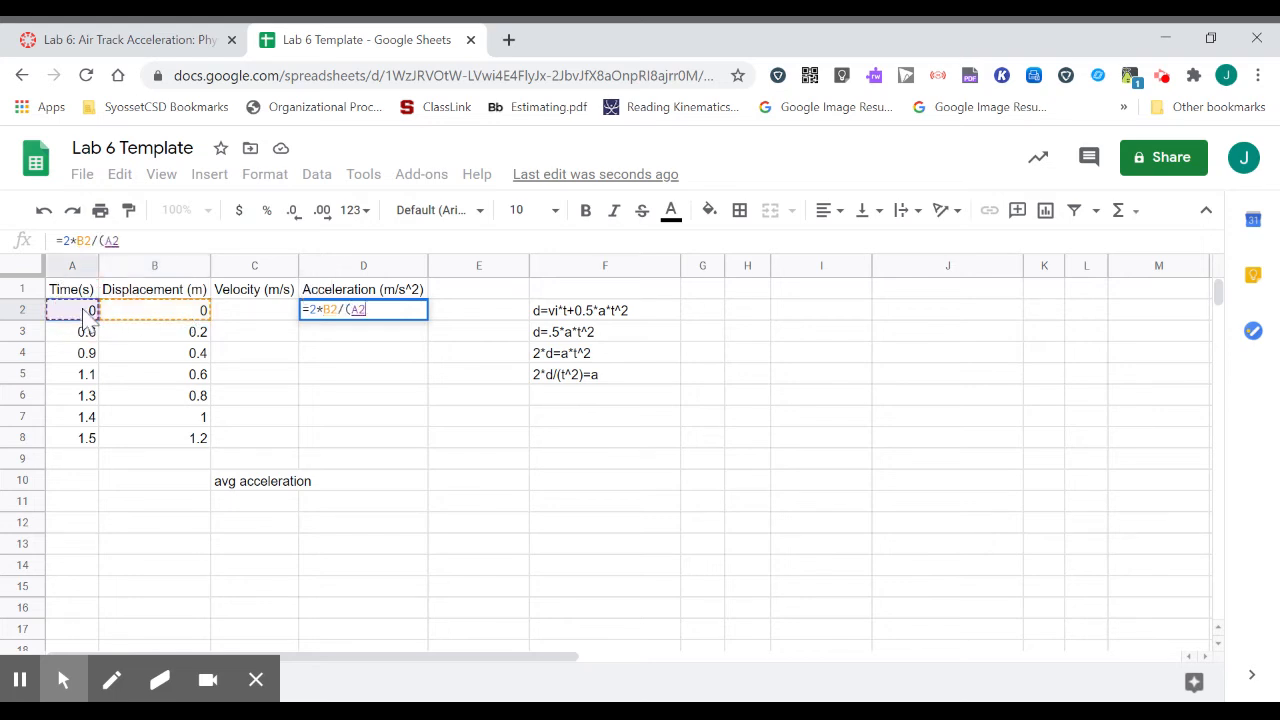
{"action": "type", "text": "^2)"}
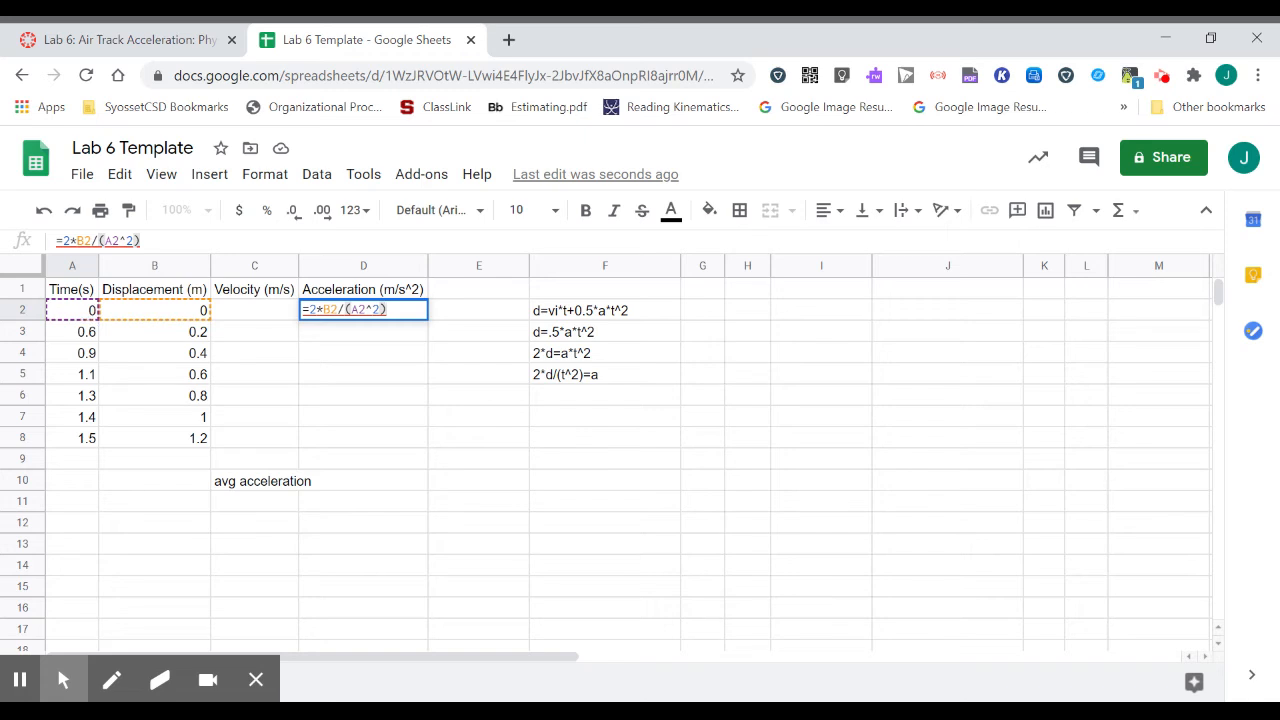
{"action": "key", "text": "Return"}
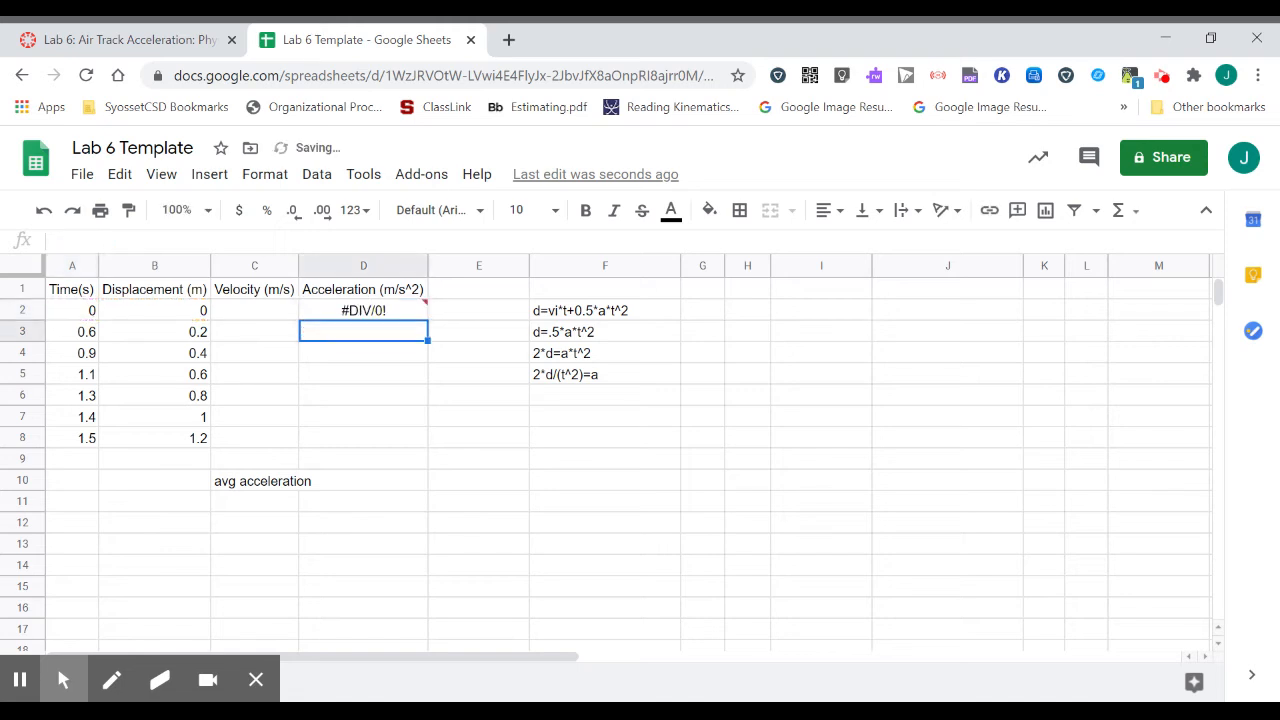
Fill the acceleration formula from D2 down through D8
{"action": "left_click", "coordinate": [390, 315]}
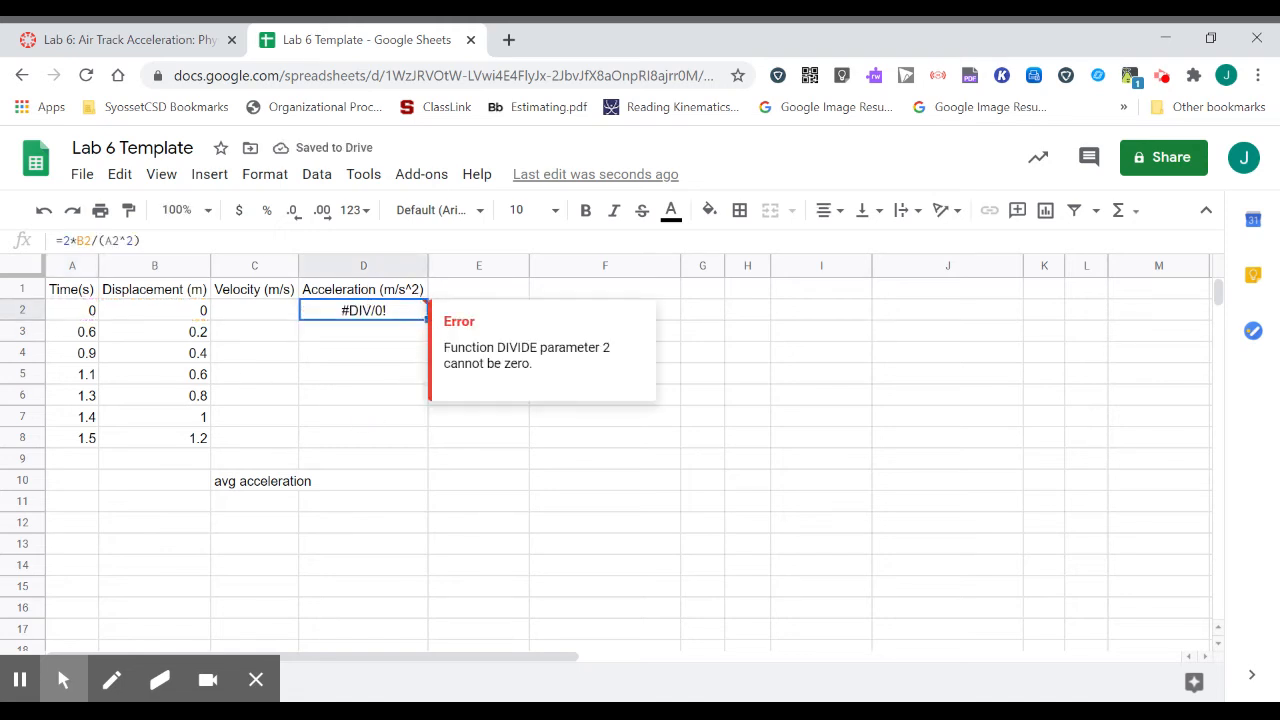
{"action": "left_click_drag", "start_coordinate": [427, 320], "coordinate": [425, 440]}
{"action": "left_click", "coordinate": [476, 462]}
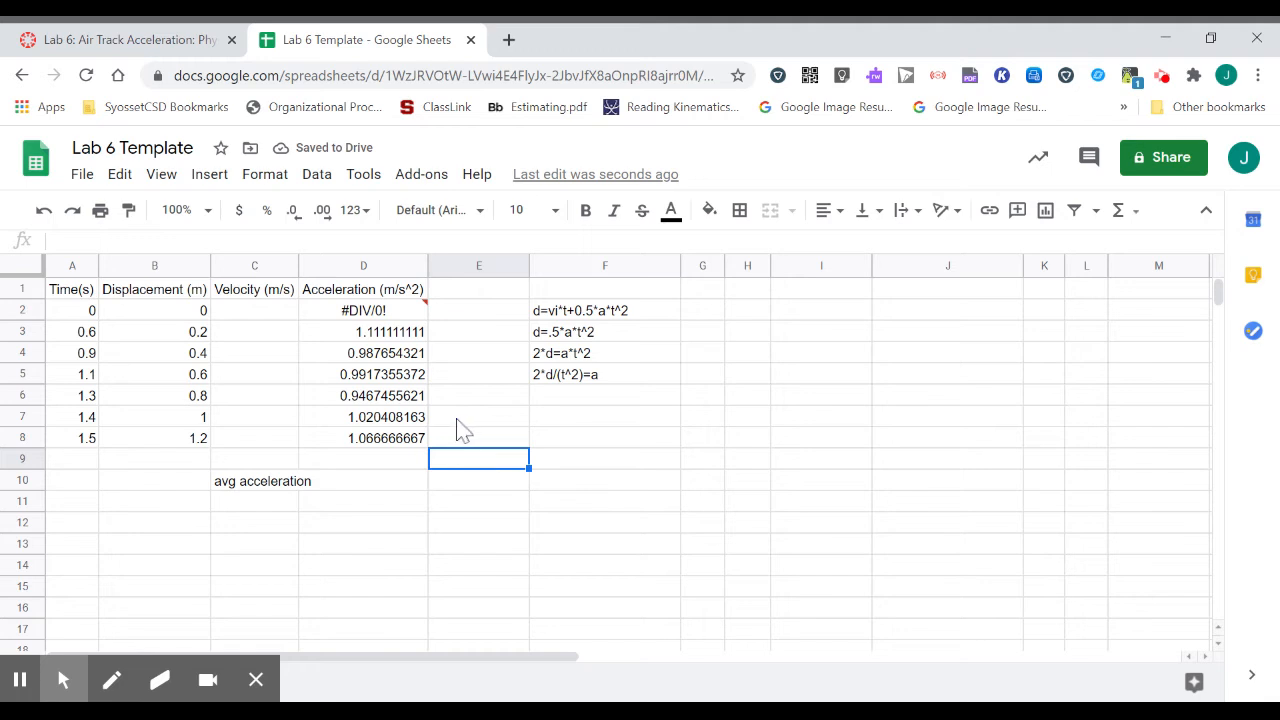
Clear the acceleration formula in D2, the row for time zero
{"action": "left_click", "coordinate": [383, 318]}
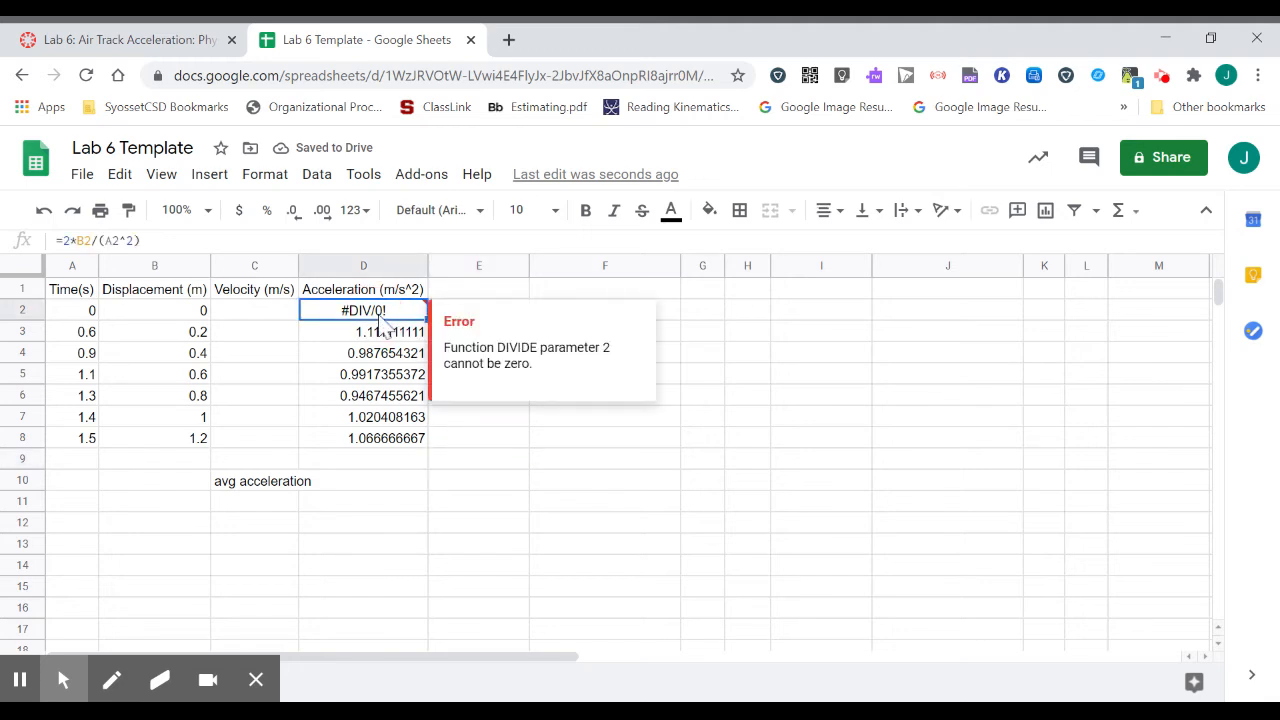
{"action": "key", "text": "Delete"}
{"action": "left_click", "coordinate": [496, 436]}
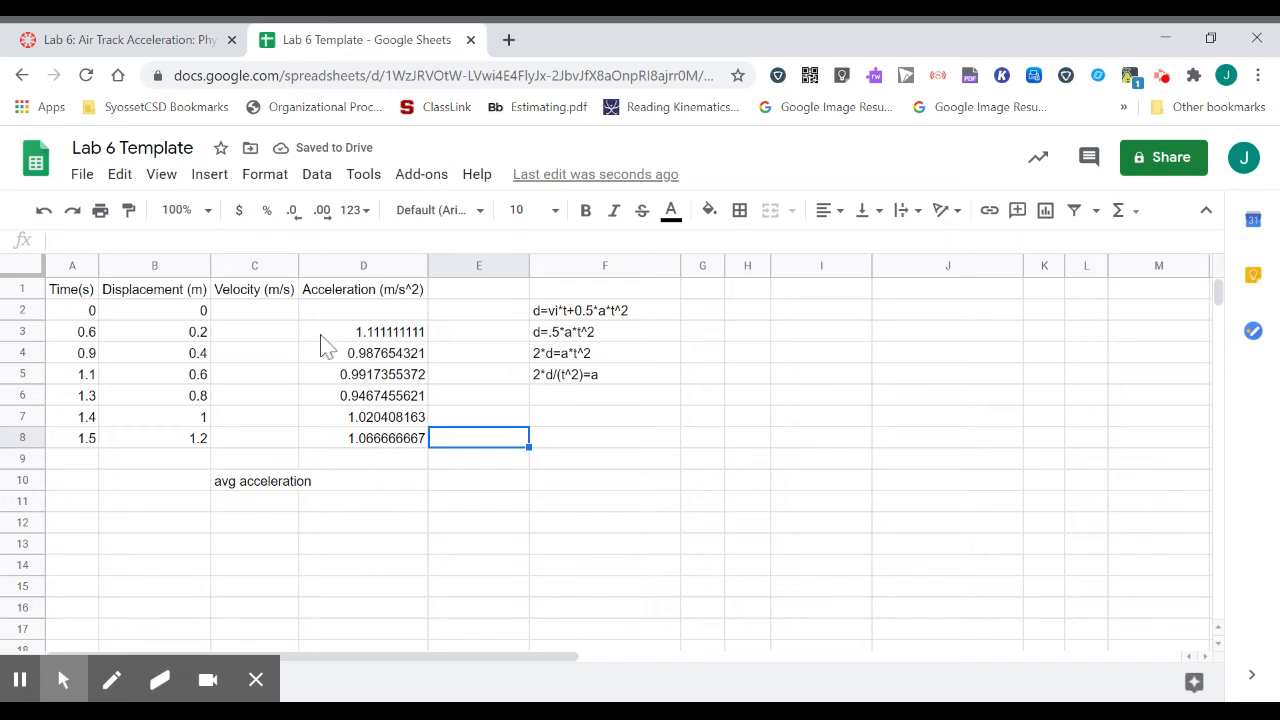
Widen column C slightly so the avg acceleration label in C10 fits inside its cell
{"action": "right_click", "coordinate": [286, 265]}
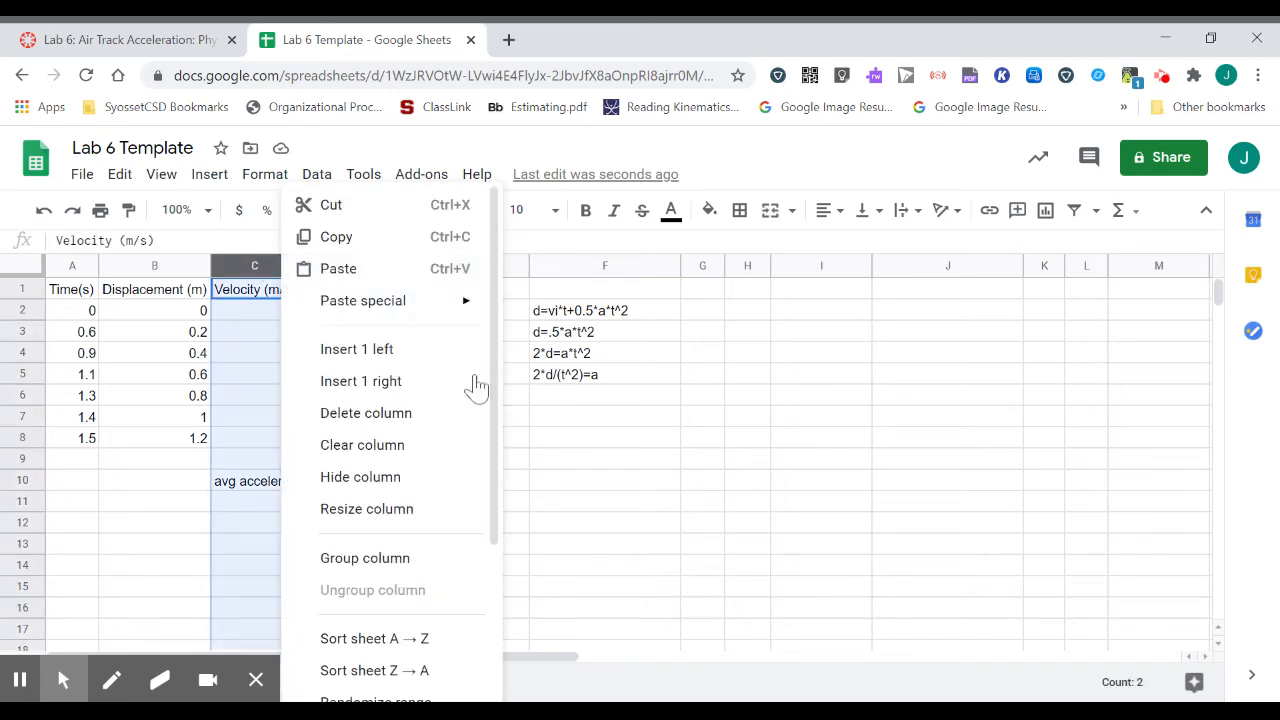
{"action": "left_click", "coordinate": [588, 506]}
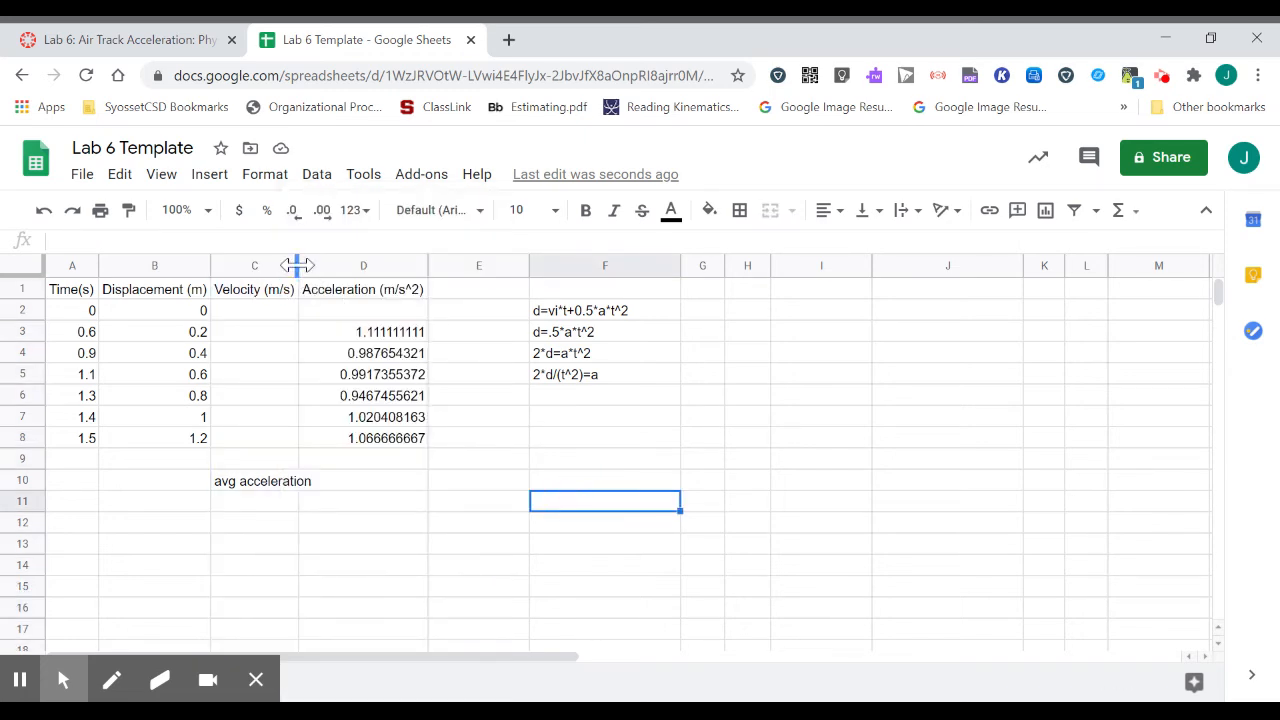
{"action": "left_click_drag", "start_coordinate": [296, 265], "coordinate": [316, 265]}
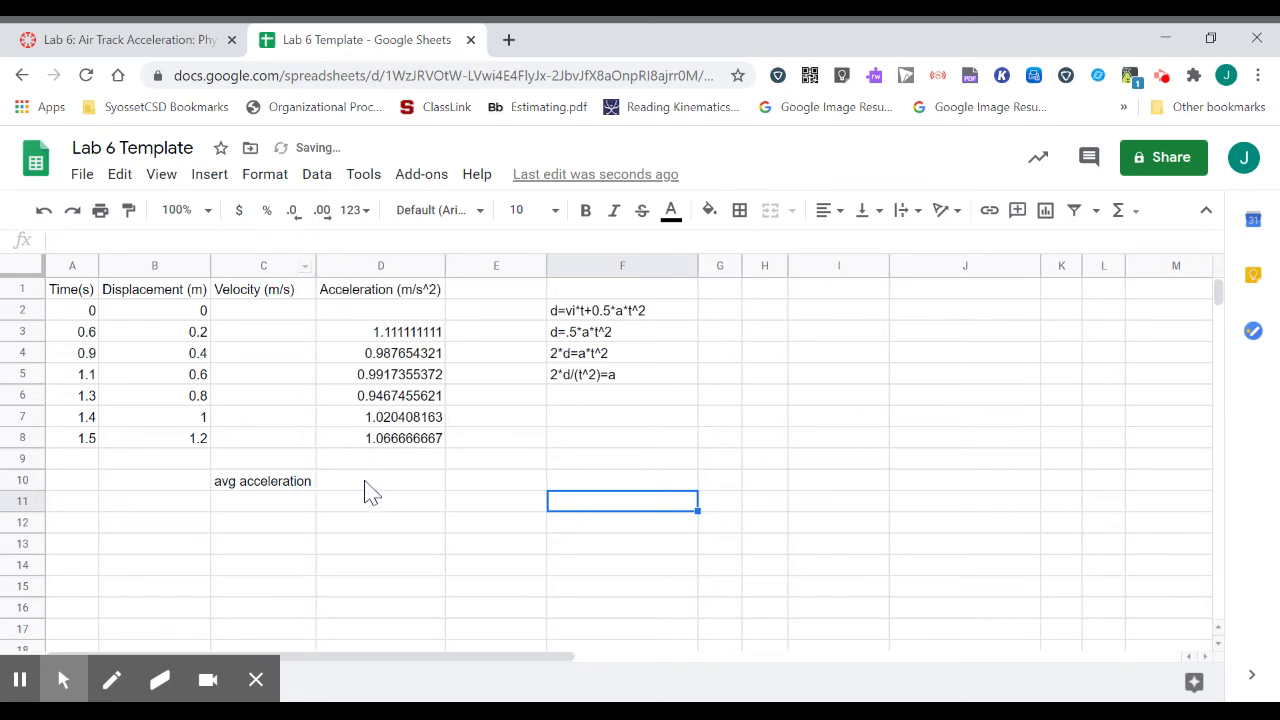
Calculate the average acceleration in D10 with =average(D3:D8)
{"action": "left_click", "coordinate": [368, 482]}
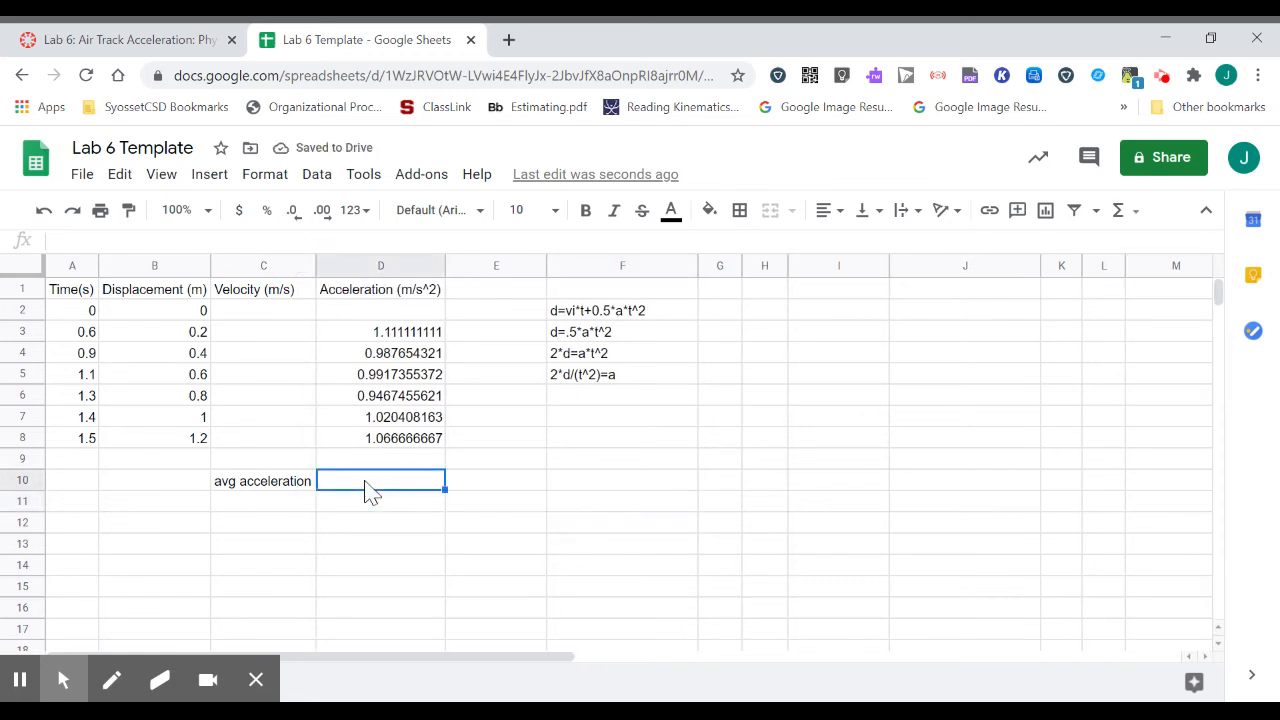
{"action": "type", "text": "=average"}
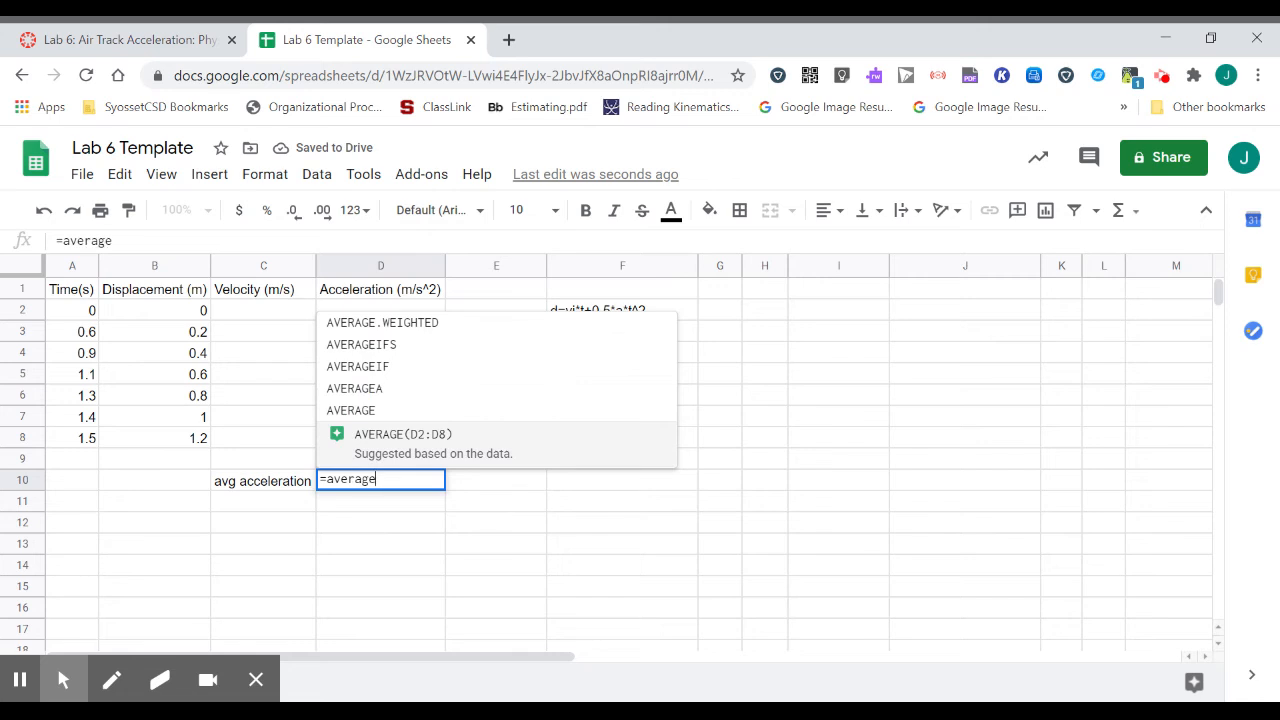
{"action": "type", "text": "("}
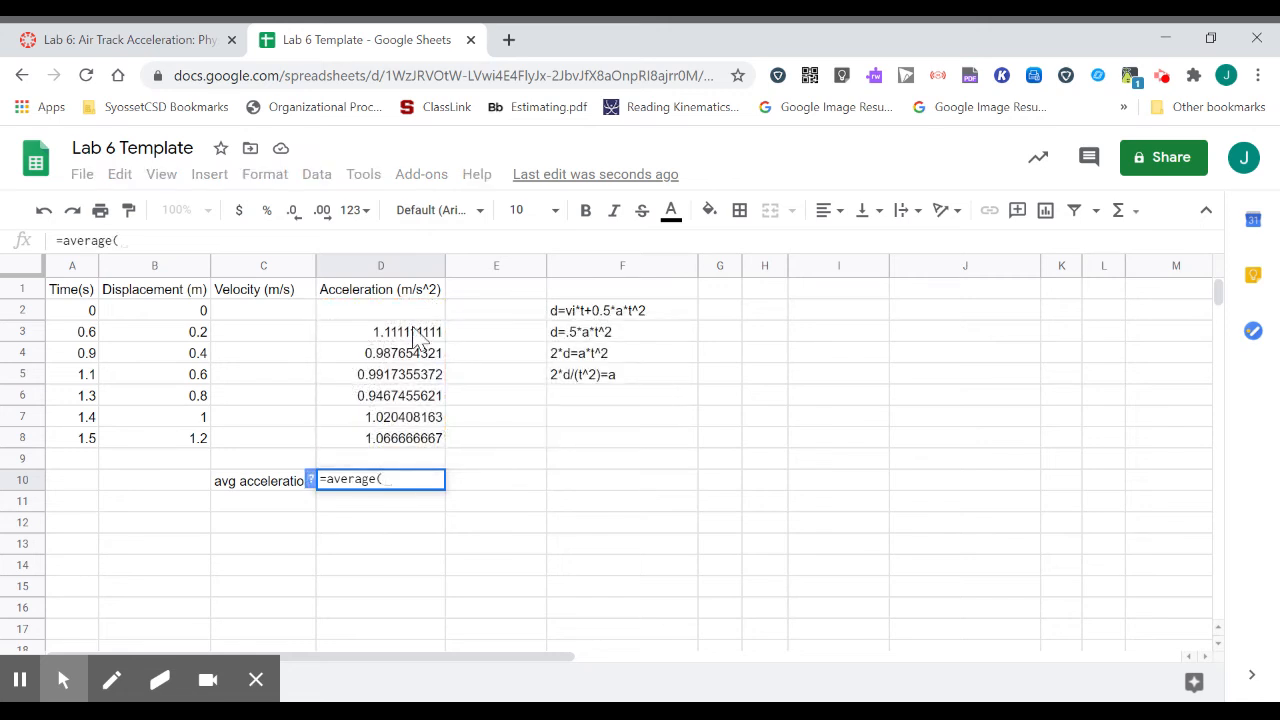
{"action": "left_click_drag", "start_coordinate": [414, 334], "coordinate": [411, 449]}
{"action": "type", "text": ")"}
{"action": "key", "text": "Return"}
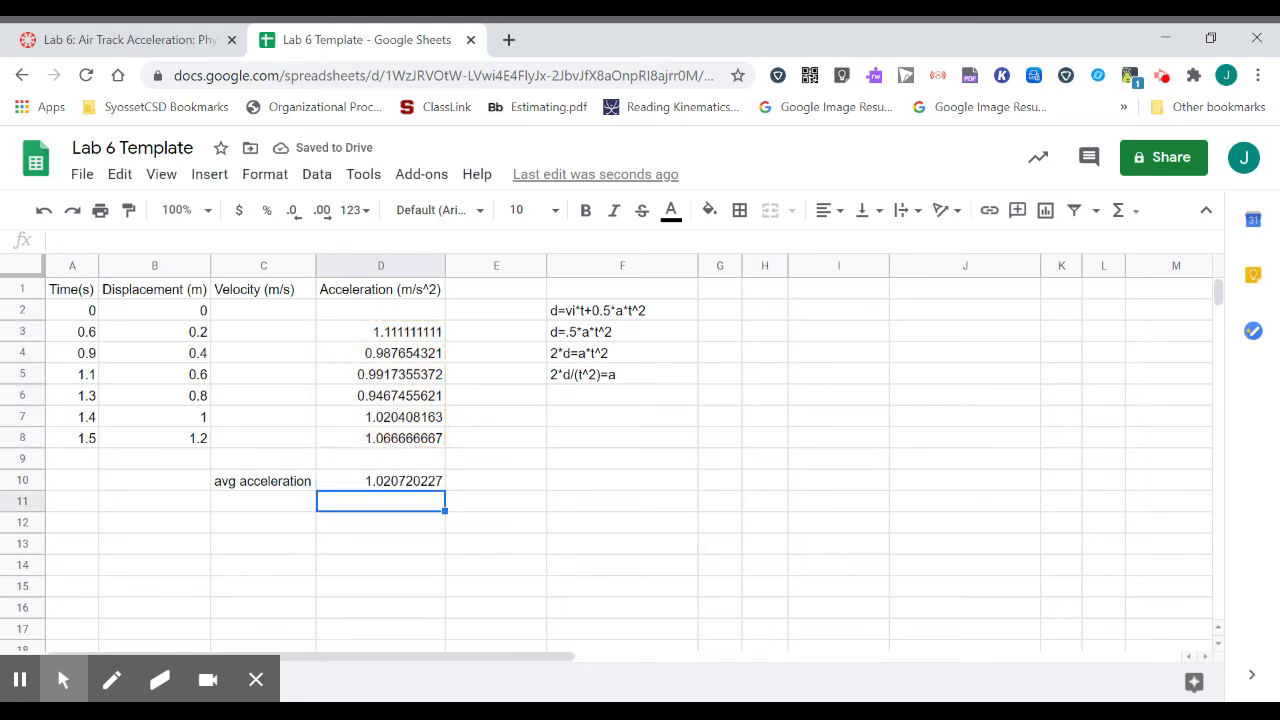
{"action": "left_click", "coordinate": [422, 482]}
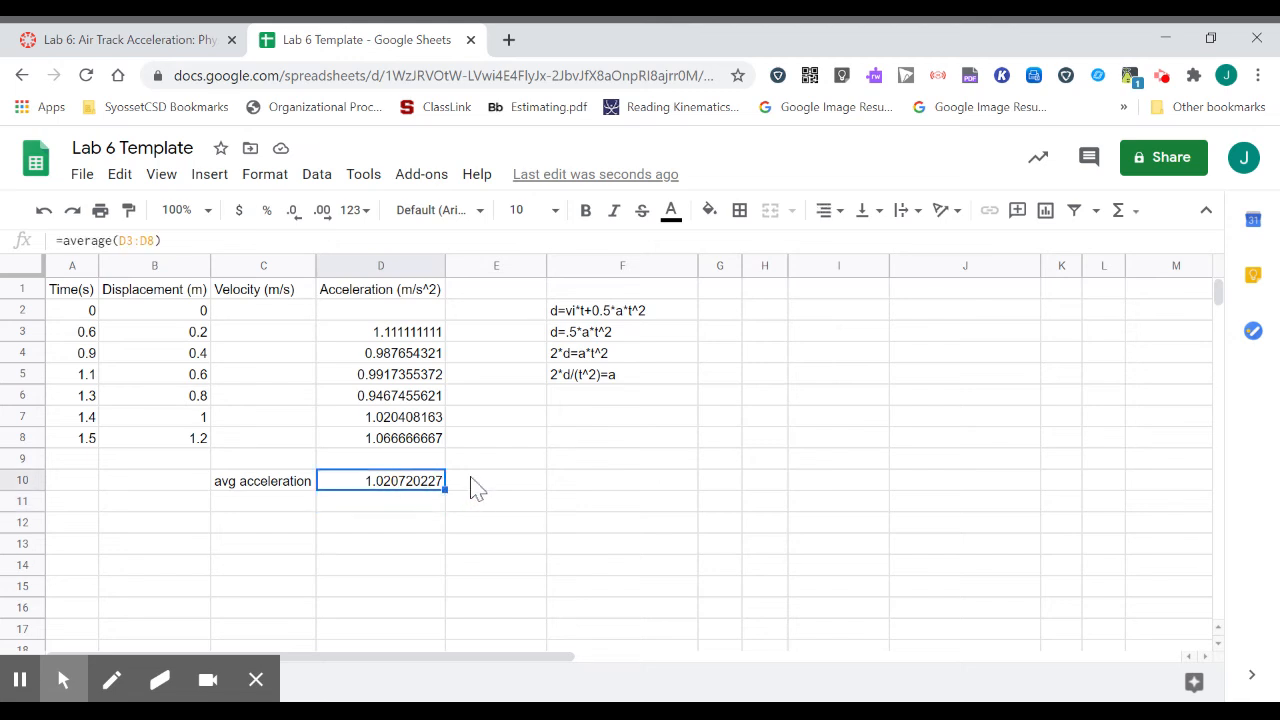
{"action": "left_click", "coordinate": [478, 484]}
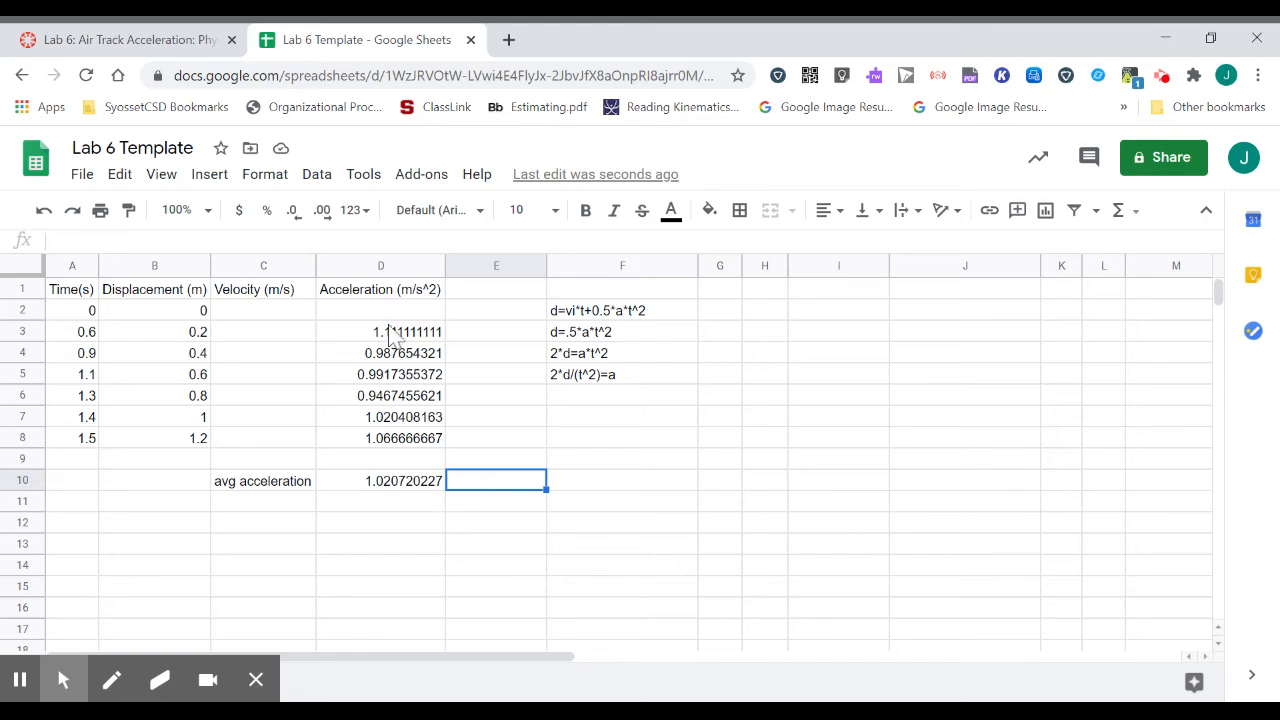
Insert a scatter chart of the accelerations in D3:D8 against the times in A3:A8
{"action": "left_click_drag", "start_coordinate": [390, 333], "coordinate": [390, 445]}
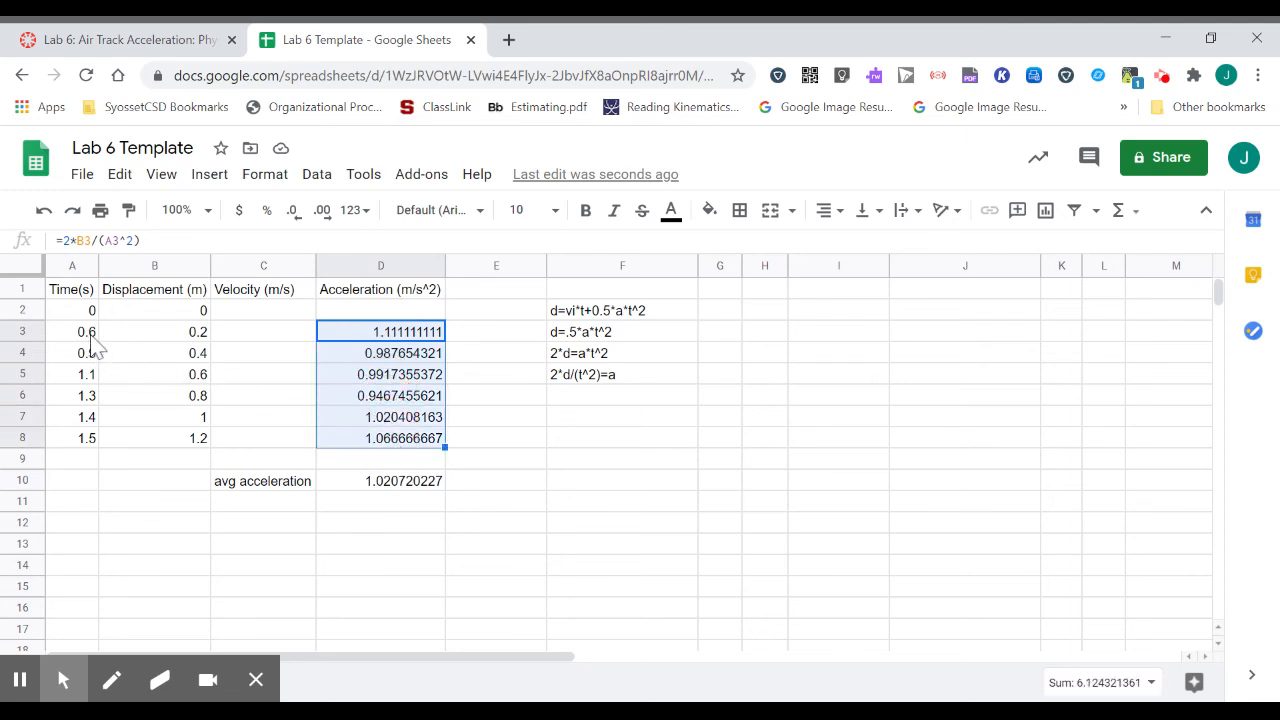
{"action": "left_click_drag", "start_coordinate": [86, 331], "coordinate": [85, 450]}
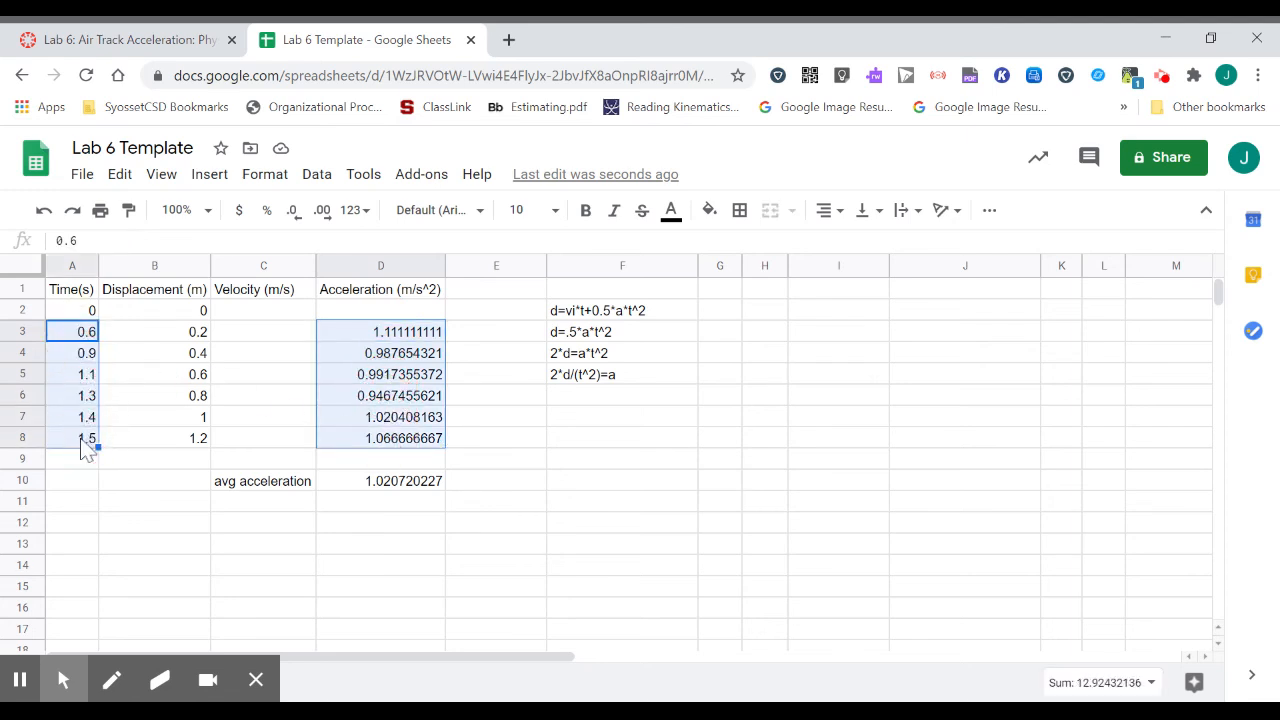
{"action": "left_click", "coordinate": [207, 178]}
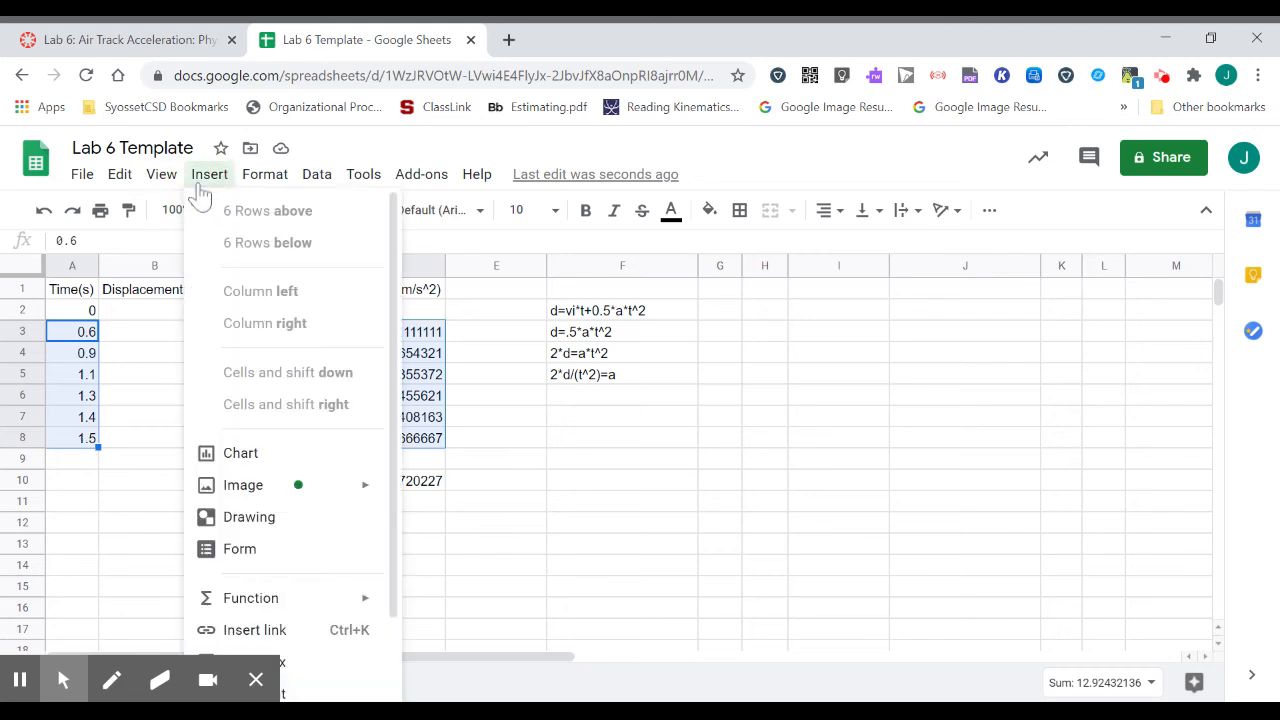
{"action": "left_click", "coordinate": [258, 458]}
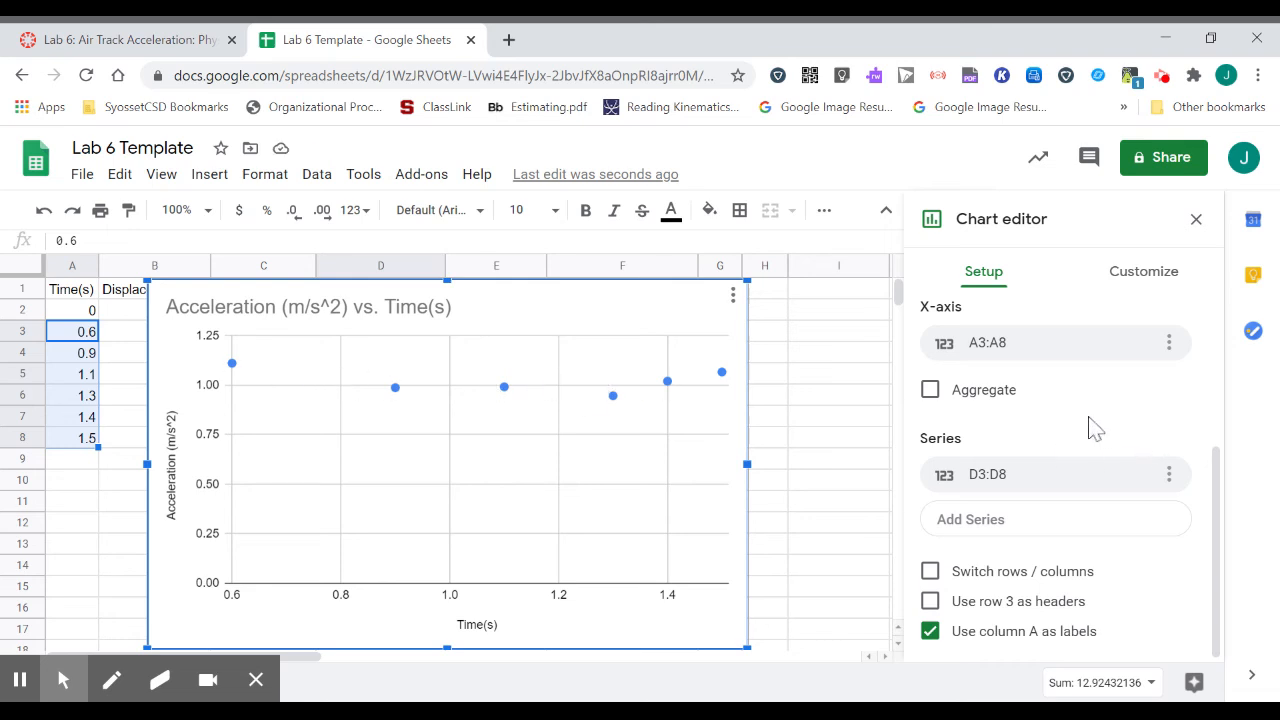
Add a trendline to the data series of the acceleration versus time scatter chart
{"action": "left_click", "coordinate": [1127, 280]}
{"action": "left_click", "coordinate": [988, 384]}
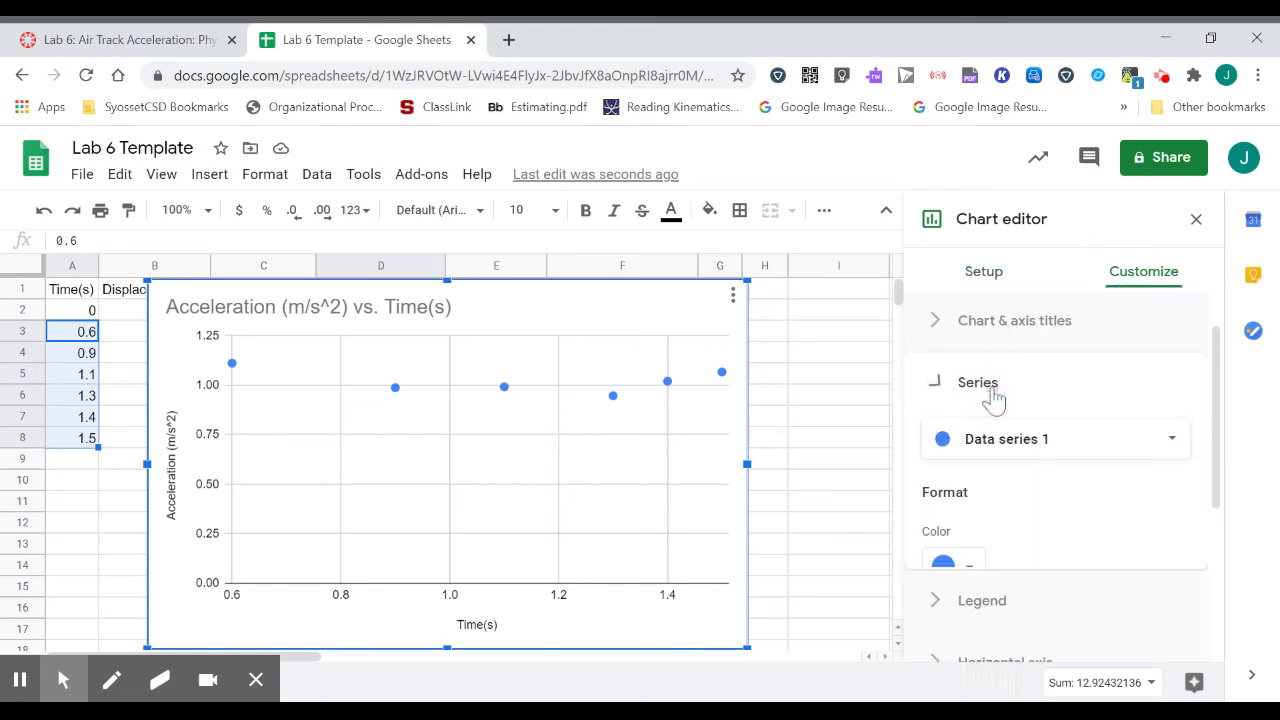
{"action": "scroll", "coordinate": [995, 398], "scroll_direction": "down", "scroll_amount": 5}
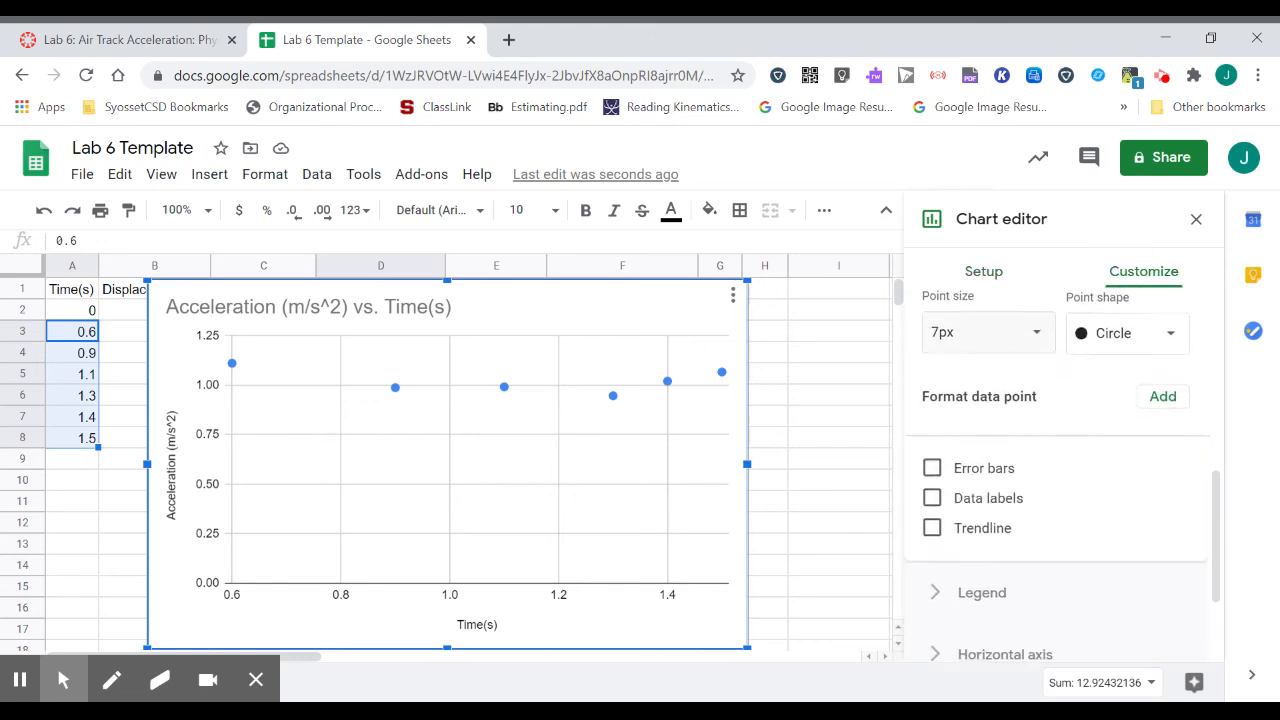
{"action": "left_click", "coordinate": [932, 446]}
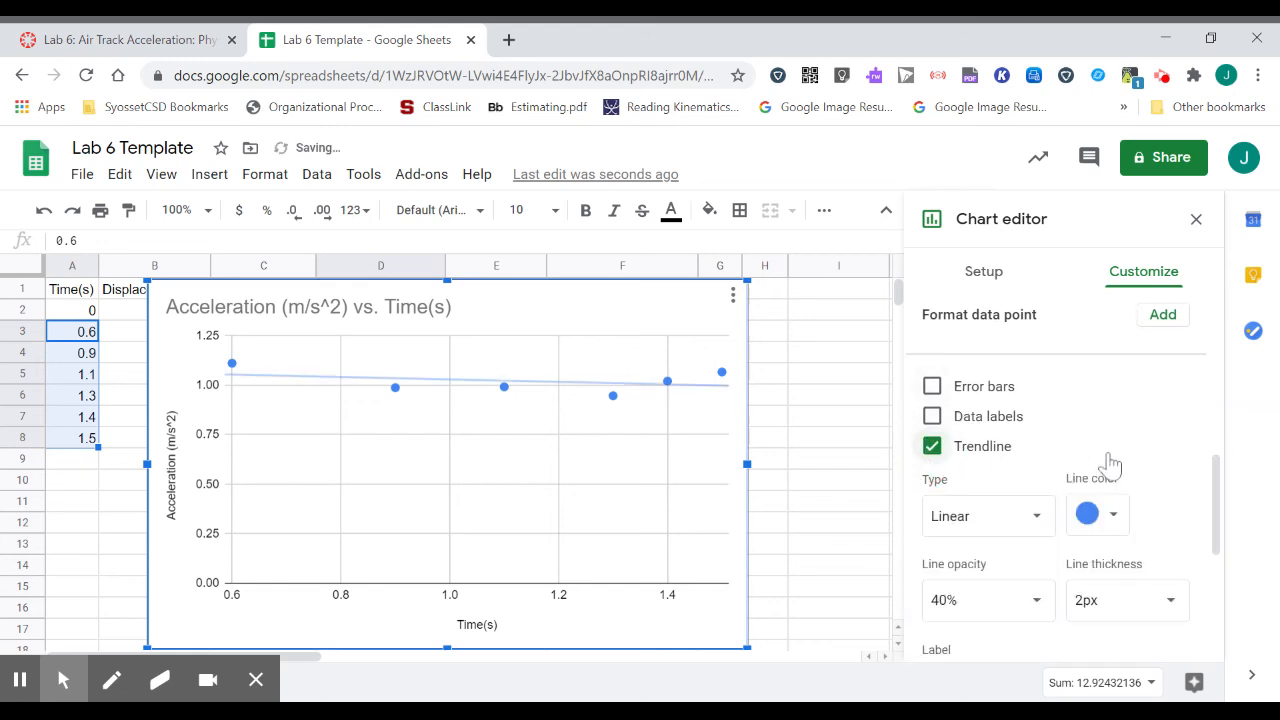
Keep the trendline type as Linear and set its label to Use Equation
{"action": "scroll", "coordinate": [1110, 462], "scroll_direction": "down", "scroll_amount": 1}
{"action": "scroll", "coordinate": [1108, 463], "scroll_direction": "down", "scroll_amount": 1}
{"action": "scroll", "coordinate": [1102, 462], "scroll_direction": "up", "scroll_amount": 1}
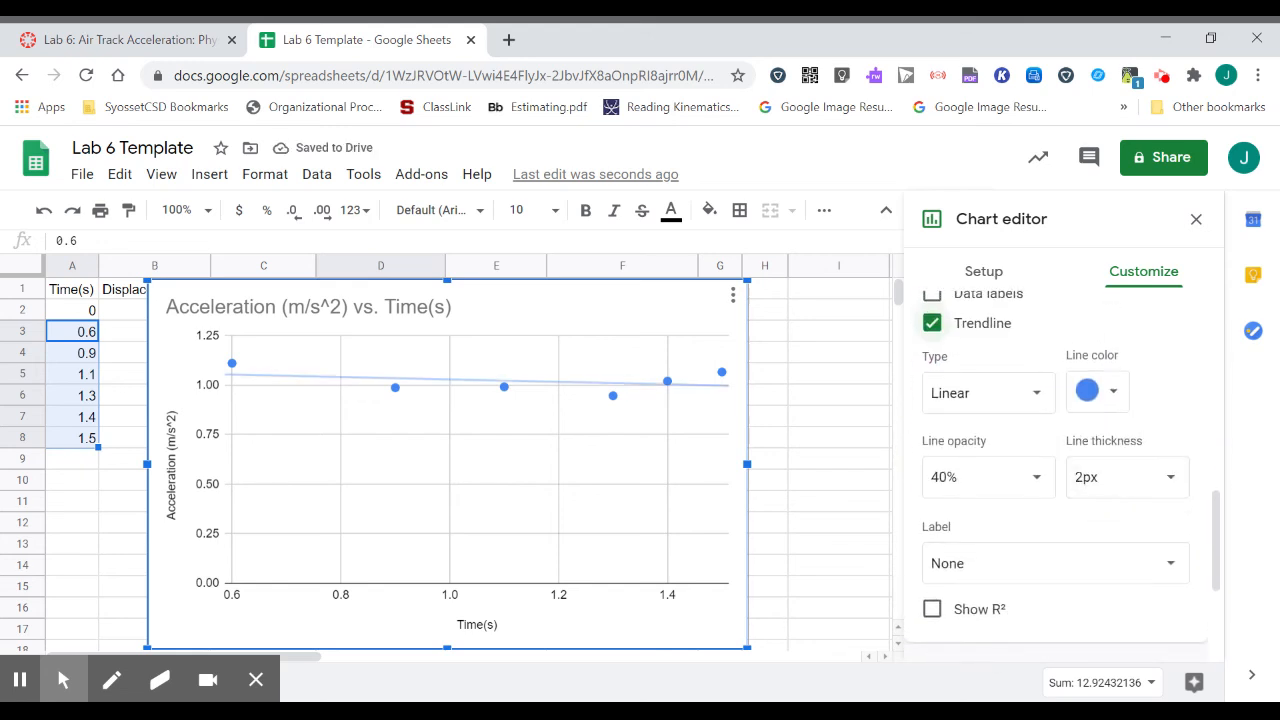
{"action": "left_click", "coordinate": [1038, 398]}
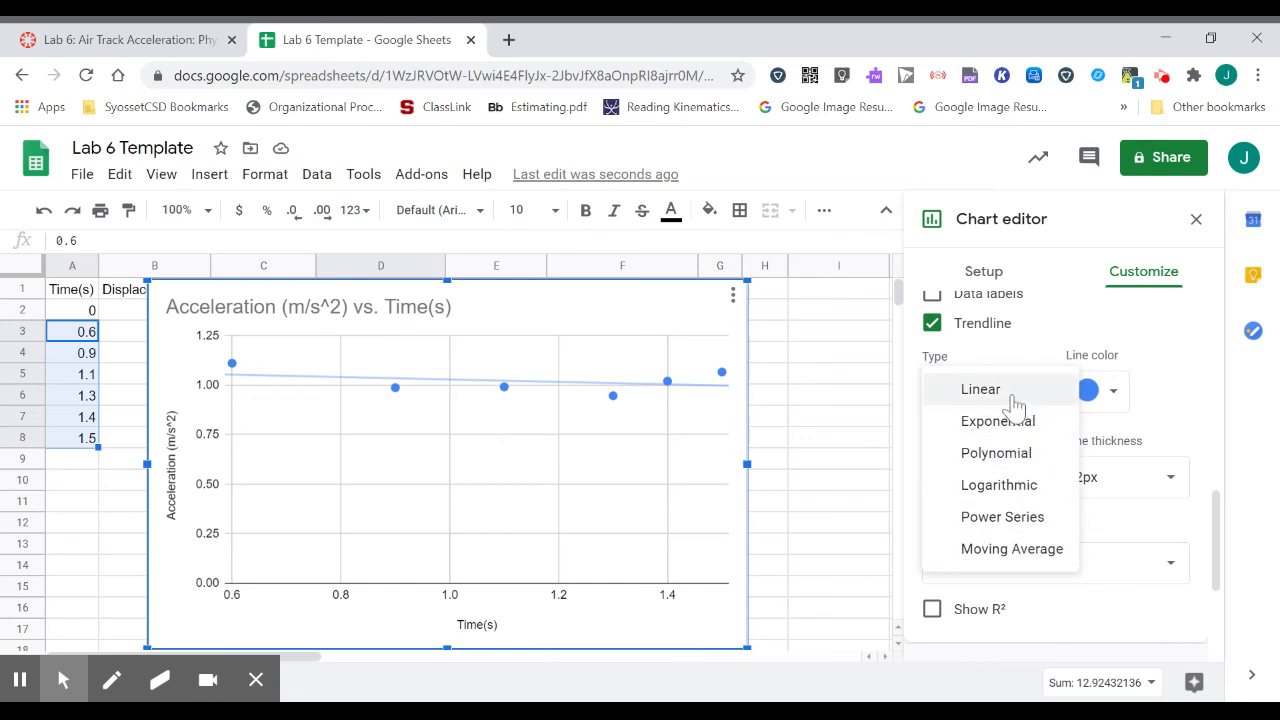
{"action": "left_click", "coordinate": [1165, 393]}
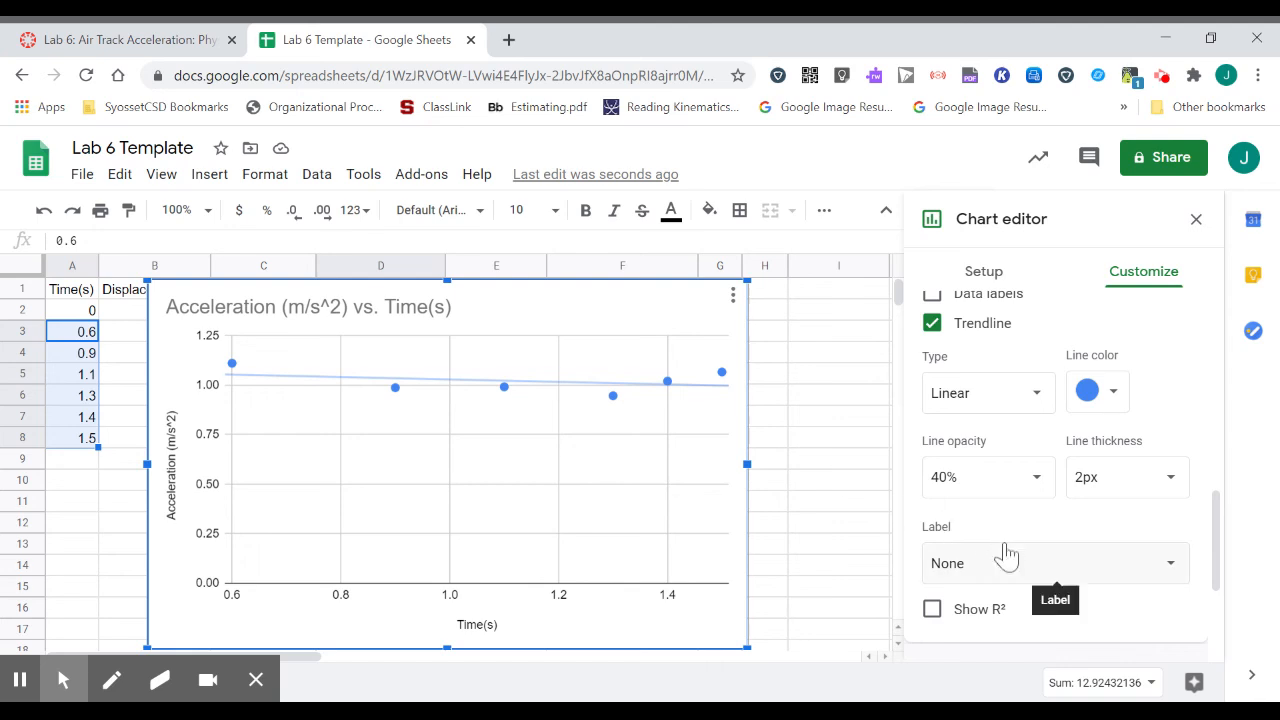
{"action": "scroll", "coordinate": [1008, 528], "scroll_direction": "down", "scroll_amount": 1}
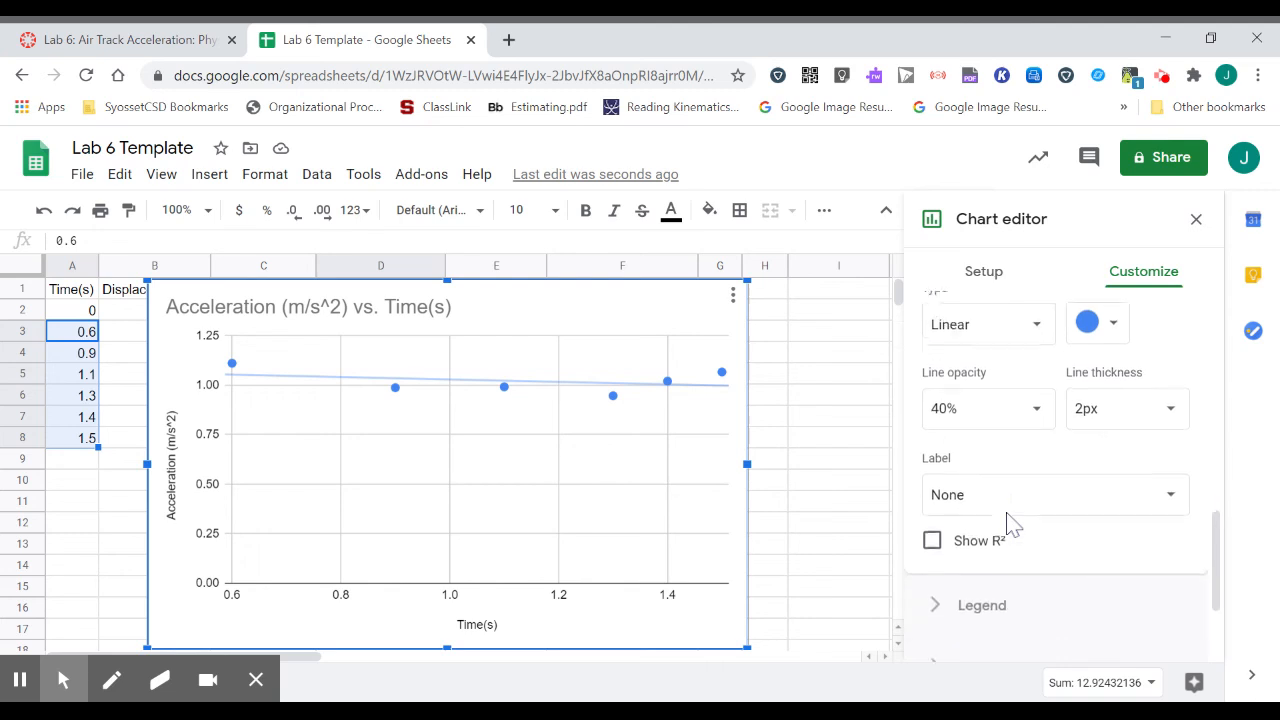
{"action": "left_click", "coordinate": [1004, 480]}
{"action": "left_click", "coordinate": [1008, 528]}
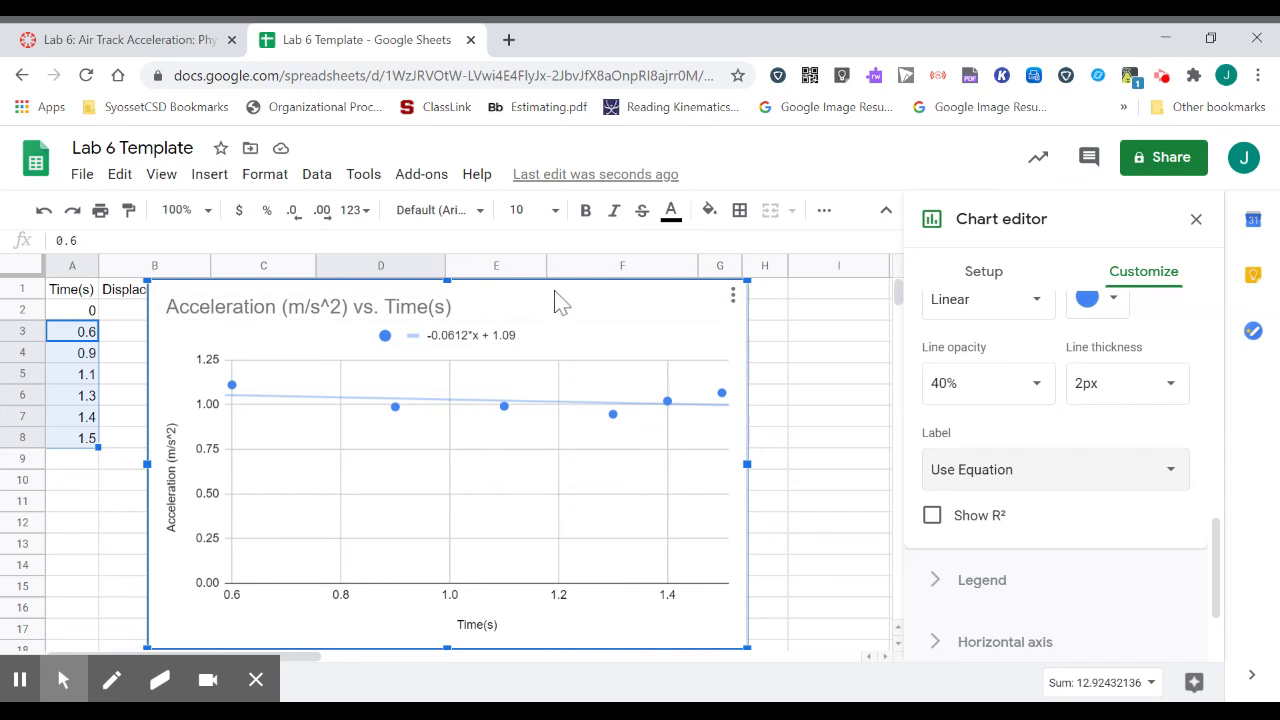
Close the chart editor and move the chart beside the acceleration column, starting in column E, clear of the data in columns A to D
{"action": "left_click_drag", "start_coordinate": [557, 296], "coordinate": [700, 312]}
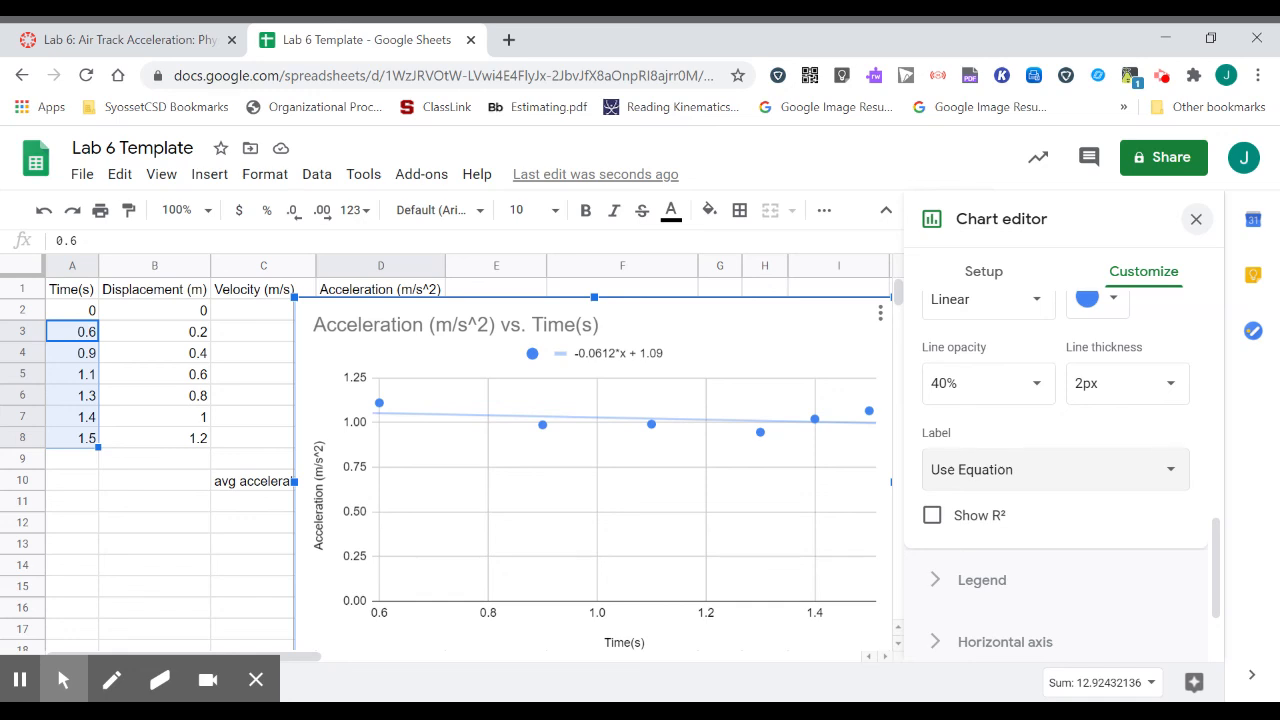
{"action": "left_click", "coordinate": [1196, 219]}
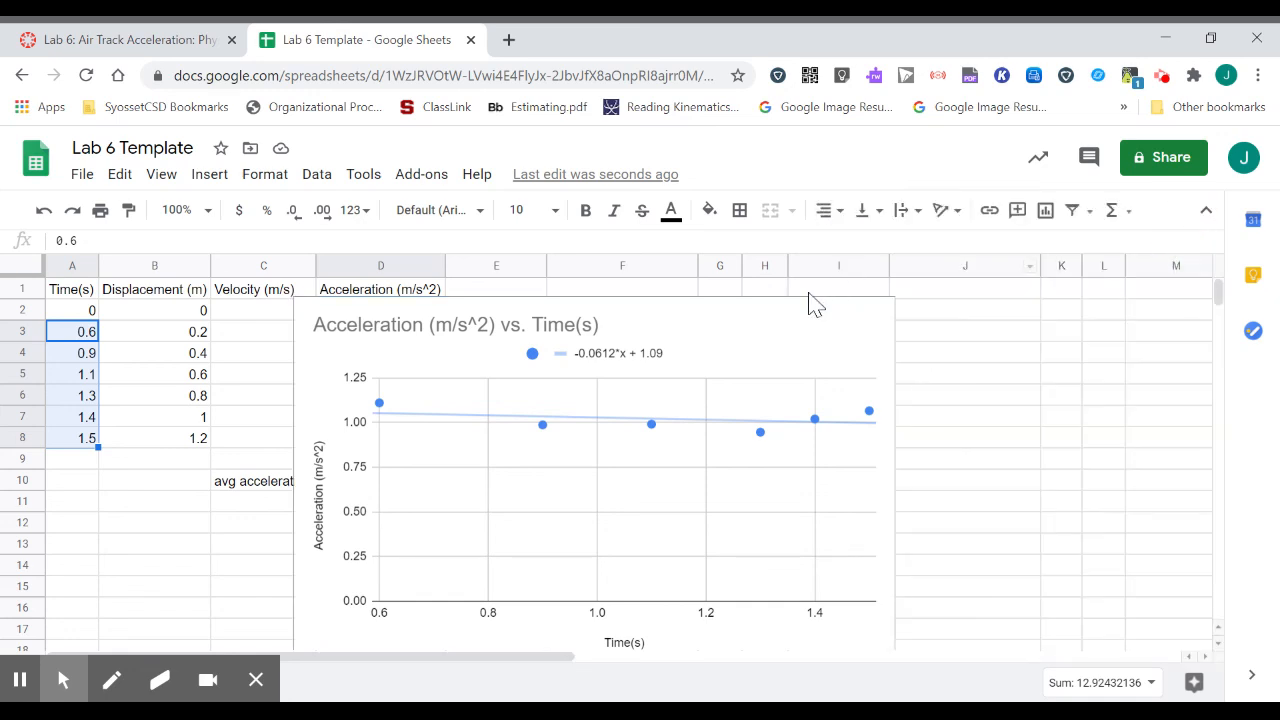
{"action": "left_click", "coordinate": [771, 319]}
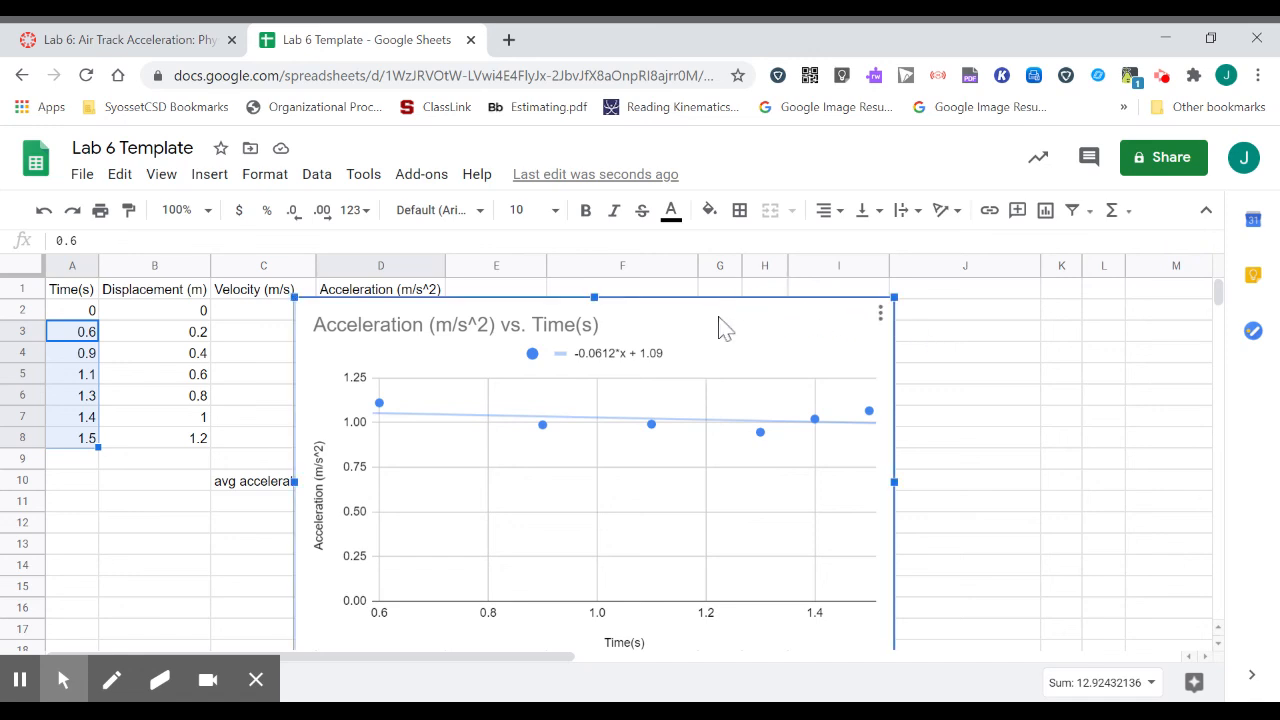
{"action": "left_click_drag", "start_coordinate": [697, 325], "coordinate": [895, 298]}
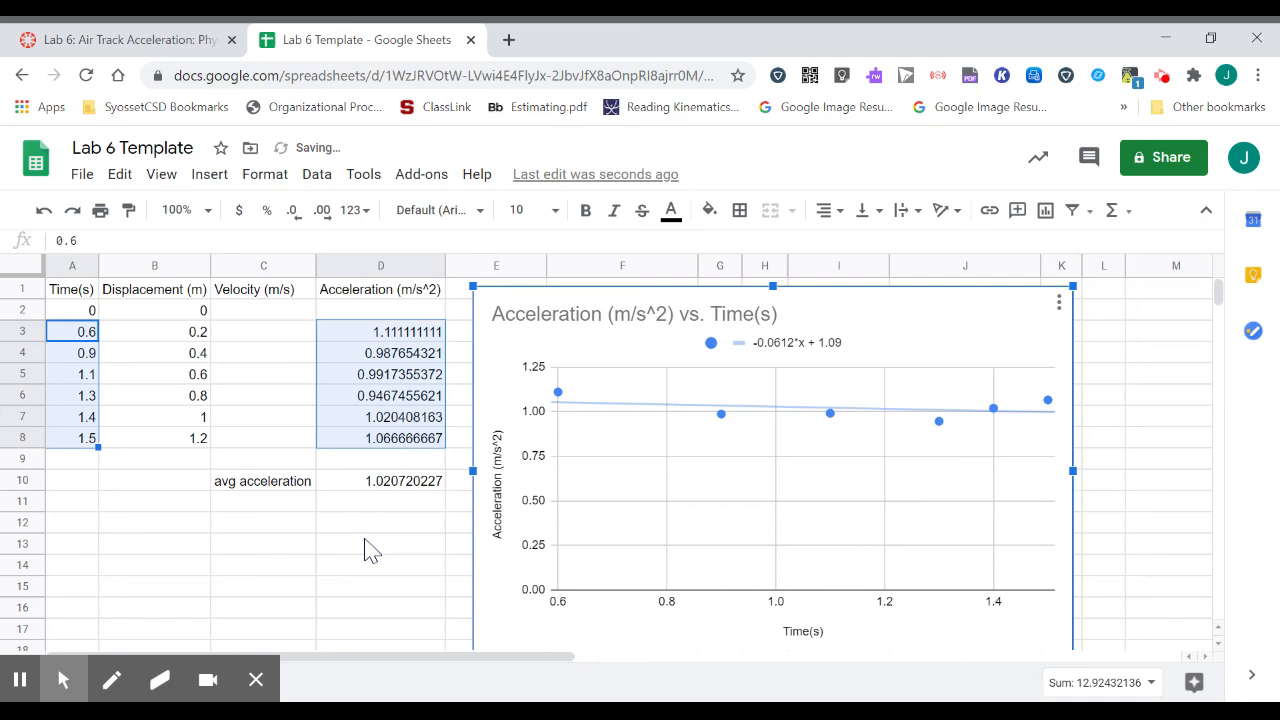